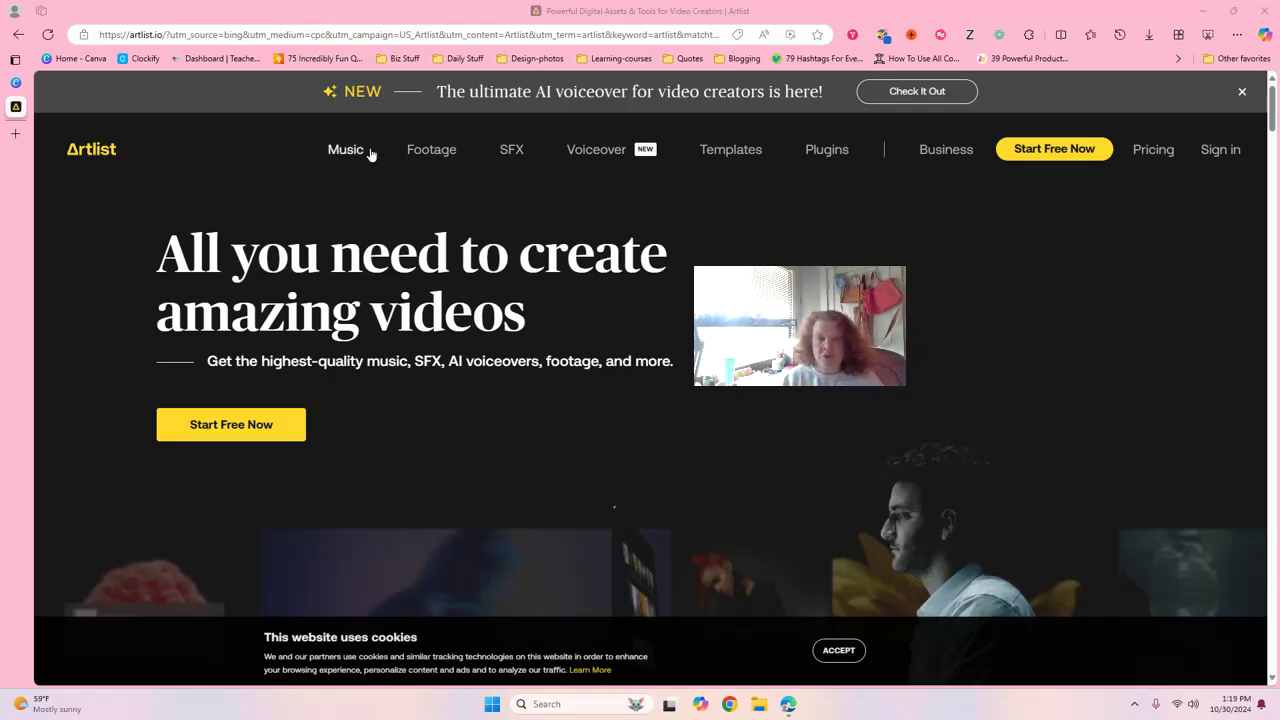
- Open Artlist's stock footage page and look through the available video clips
left_click(431, 150)
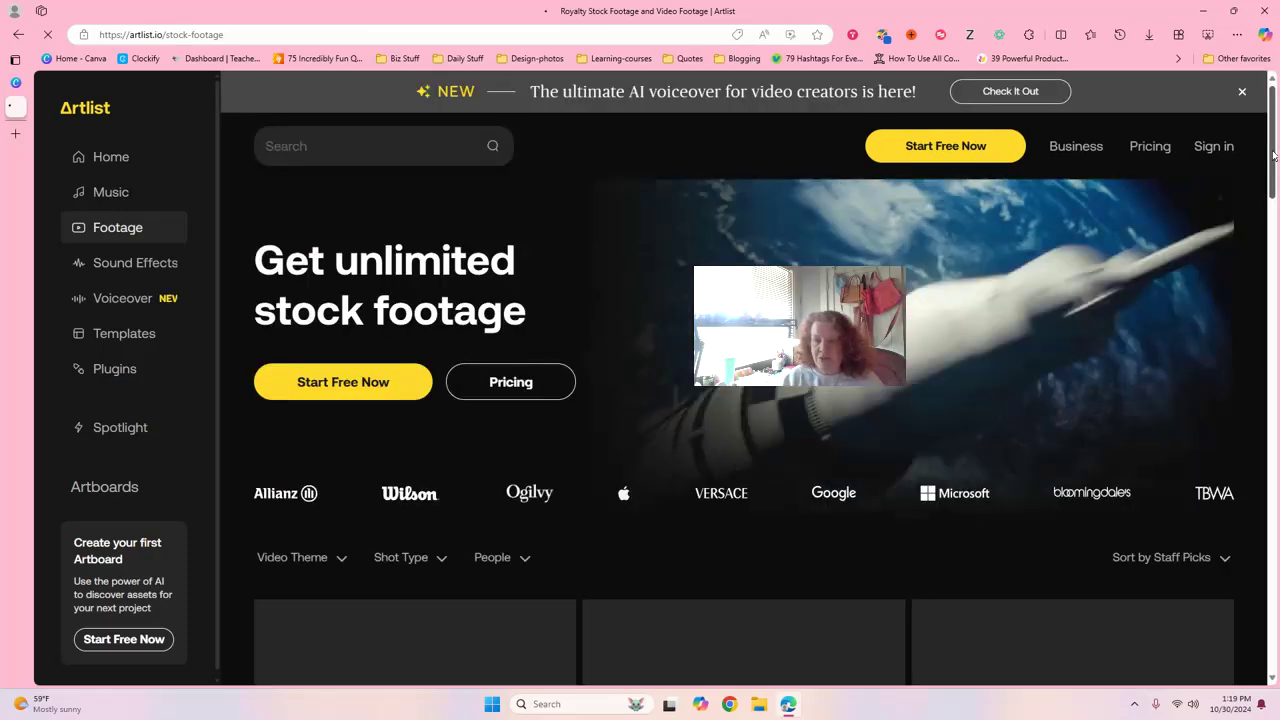
left_click_drag(1274, 155, 1274, 212)
scroll(744, 470, "down", 8)
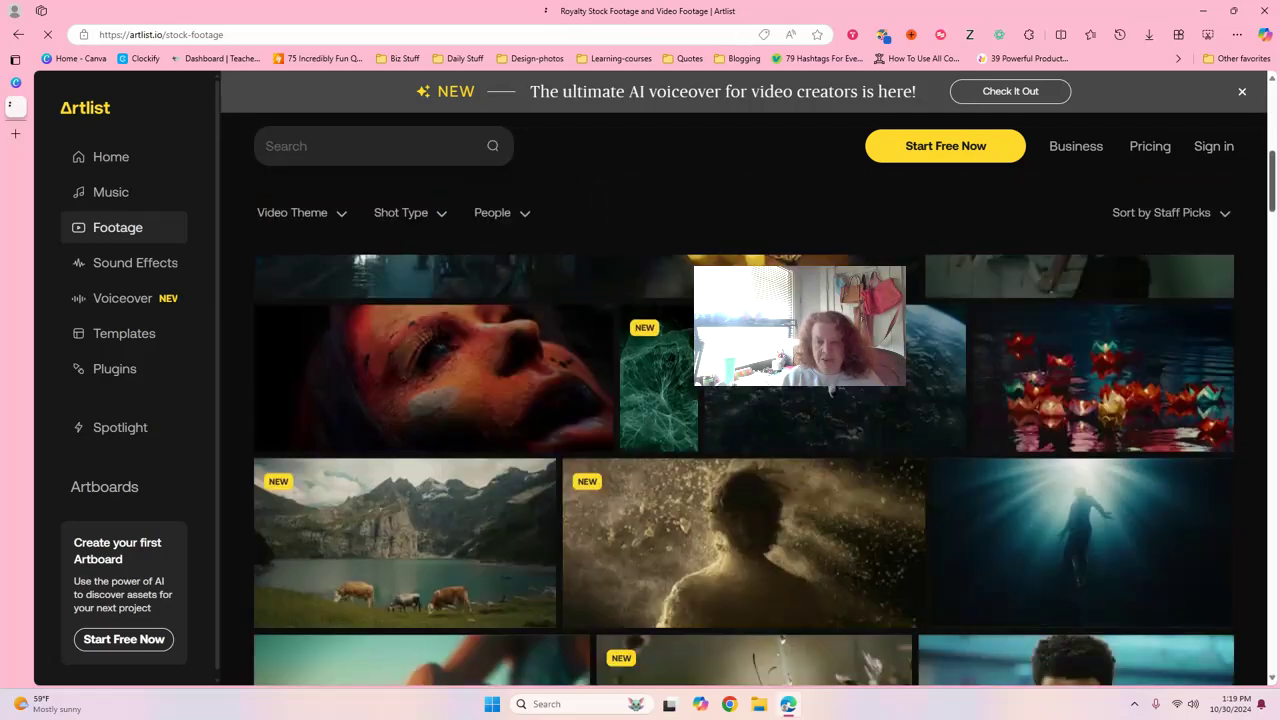
scroll(736, 265, "down", 6)
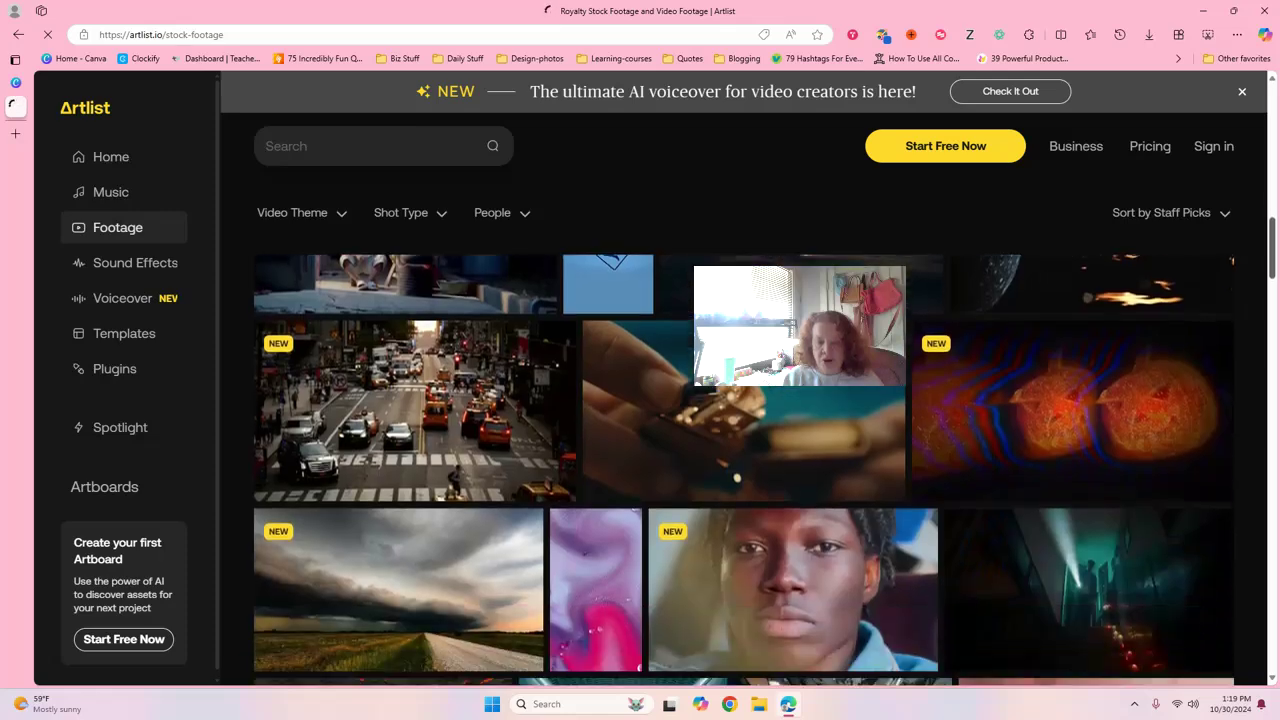
scroll(736, 265, "up", 12)
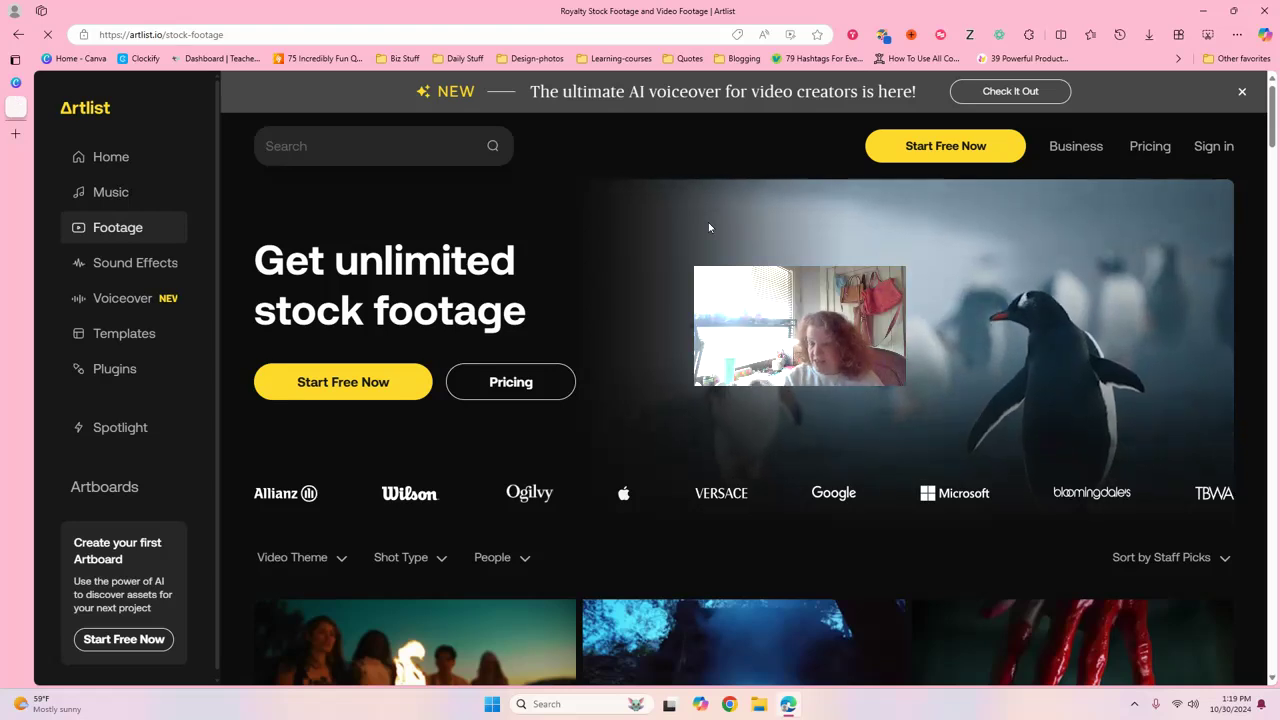
- Switch from the Artlist site to the Canva home page
mouse_move(18, 120)
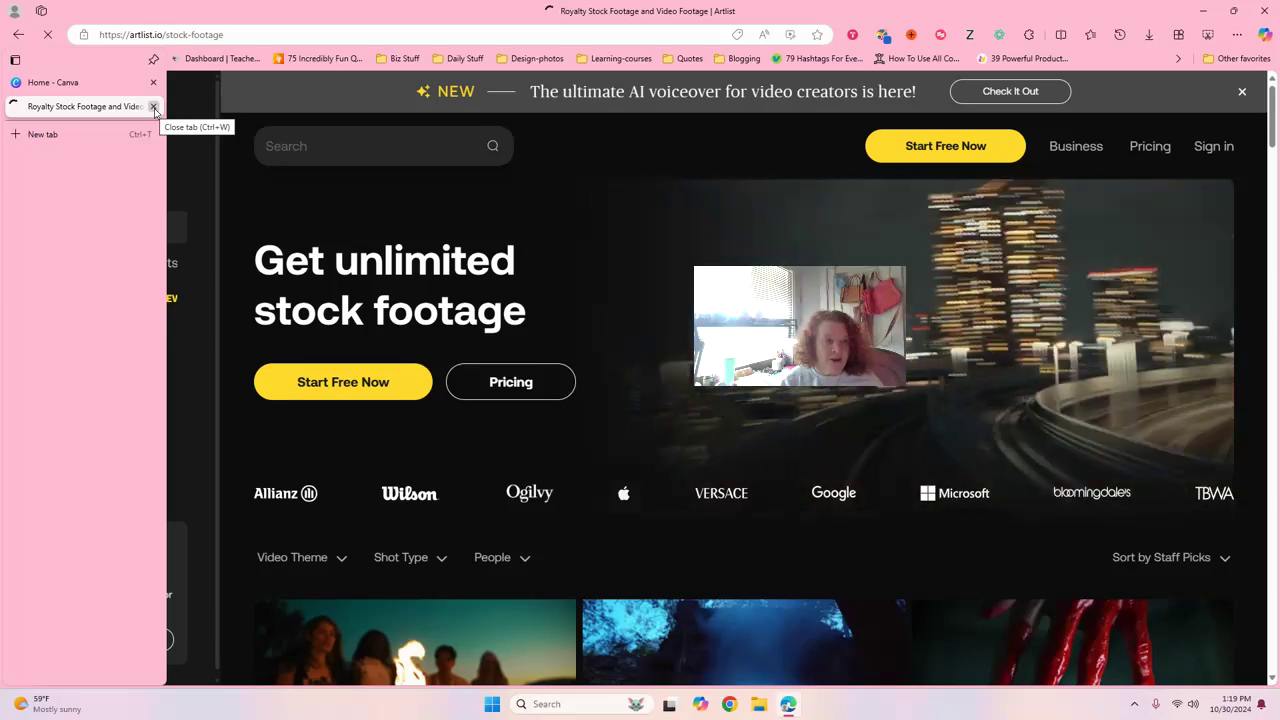
left_click(40, 82)
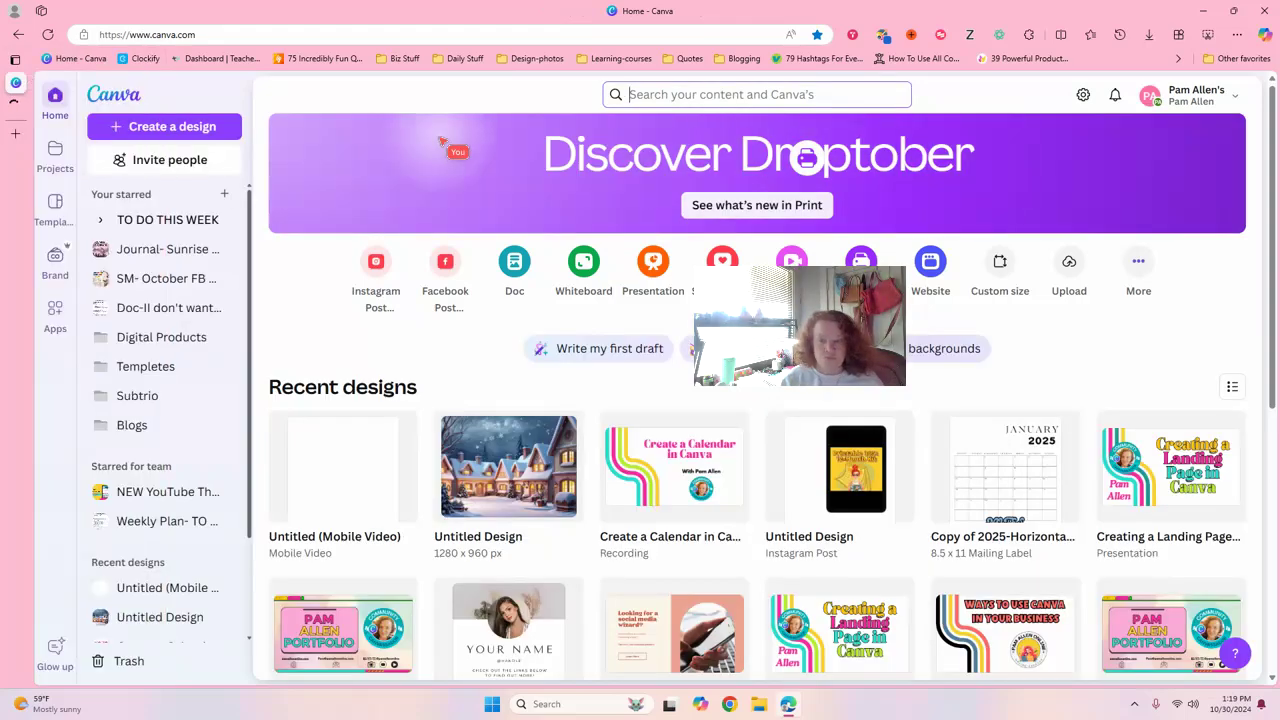
left_click_drag(800, 326, 1110, 178)
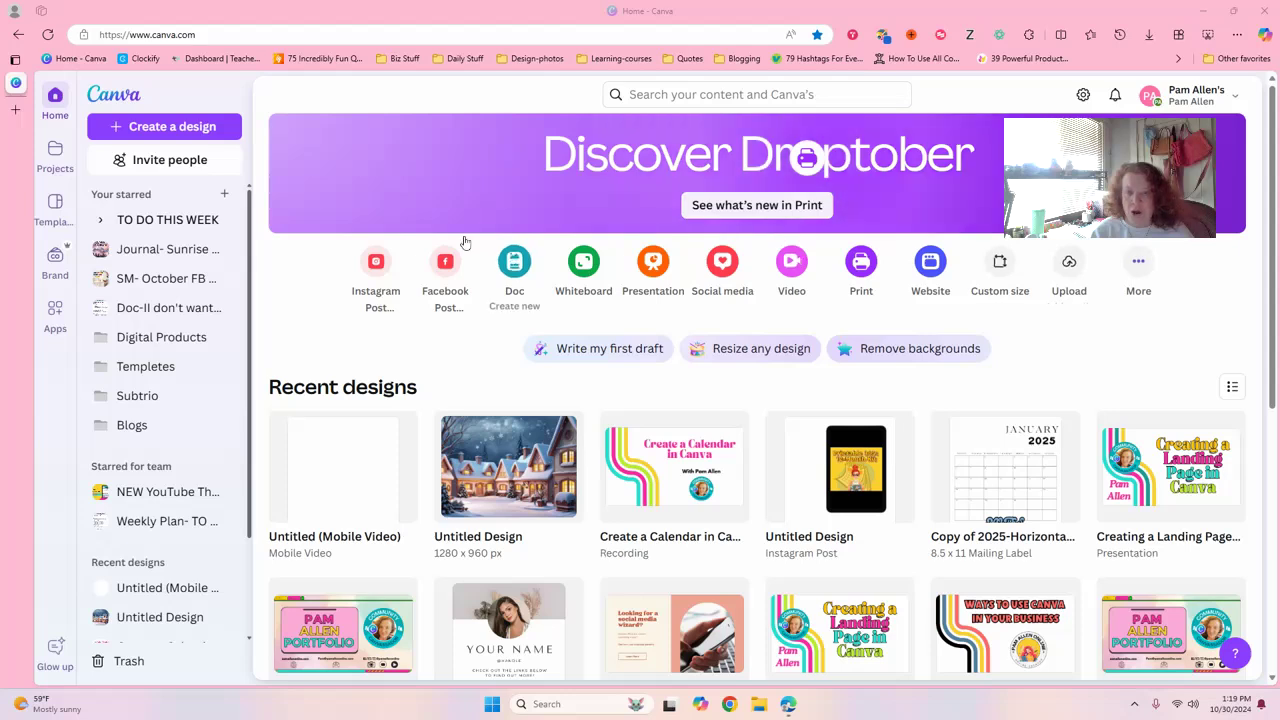
- Search Canva for "video" and narrow the results to Canva templates
left_click(687, 93)
type("v")
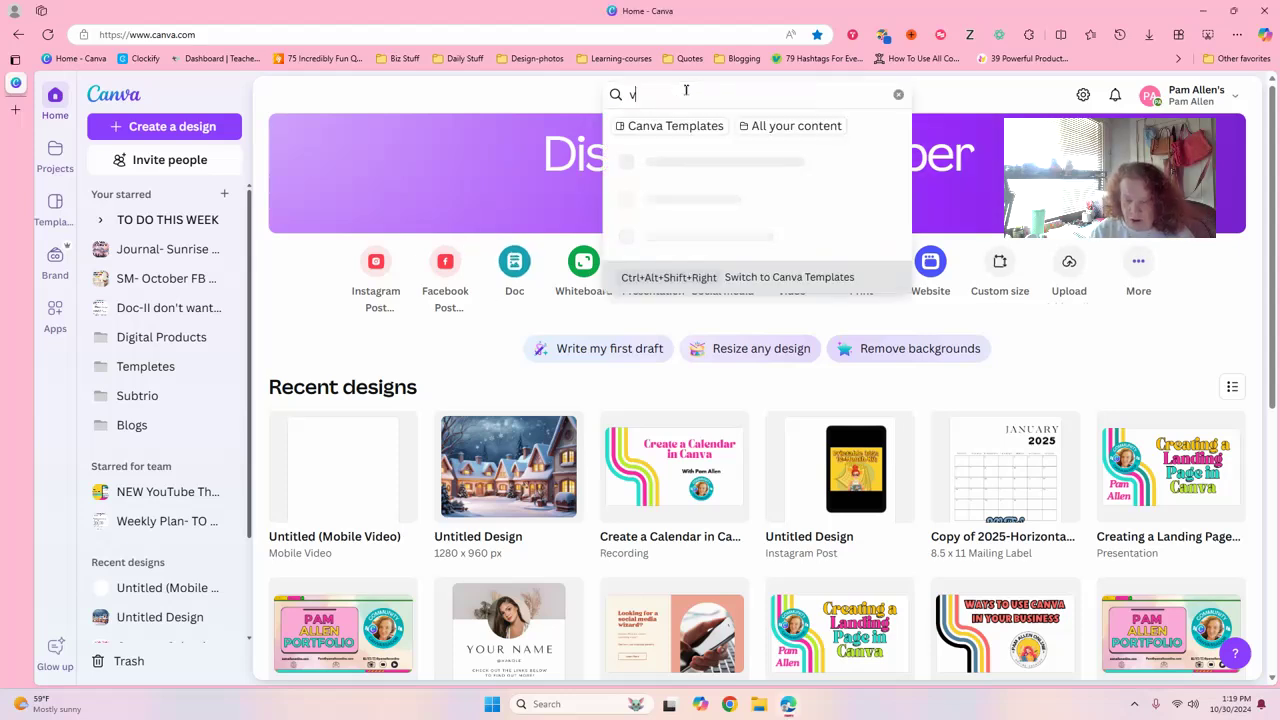
type("ideo")
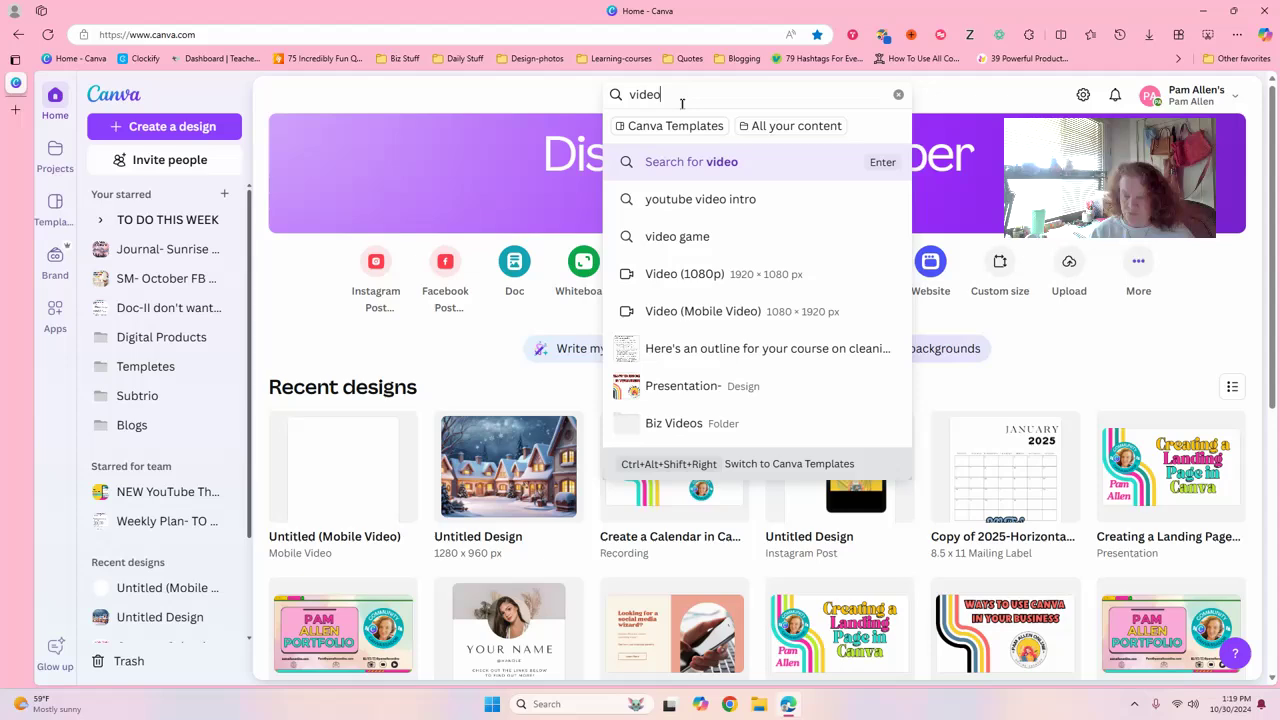
key("Return")
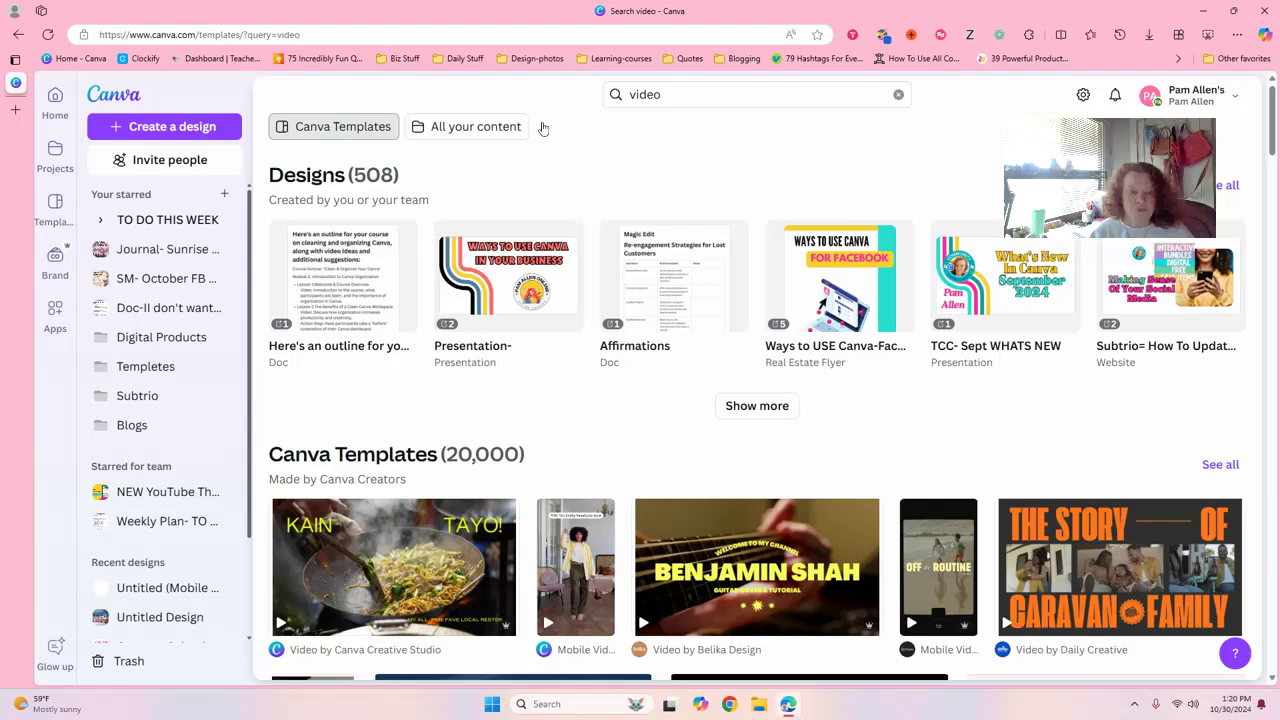
left_click(346, 125)
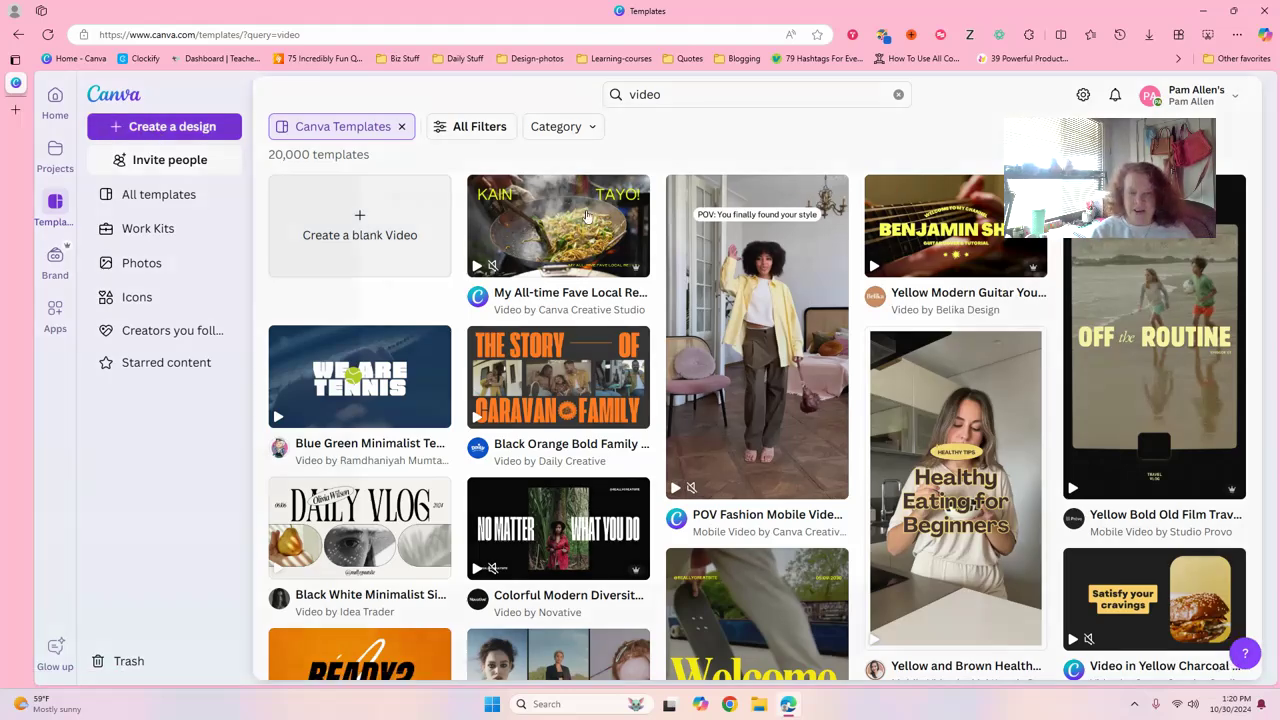
- Create a new blank TikTok Video design at 1080 × 1920
left_click(121, 120)
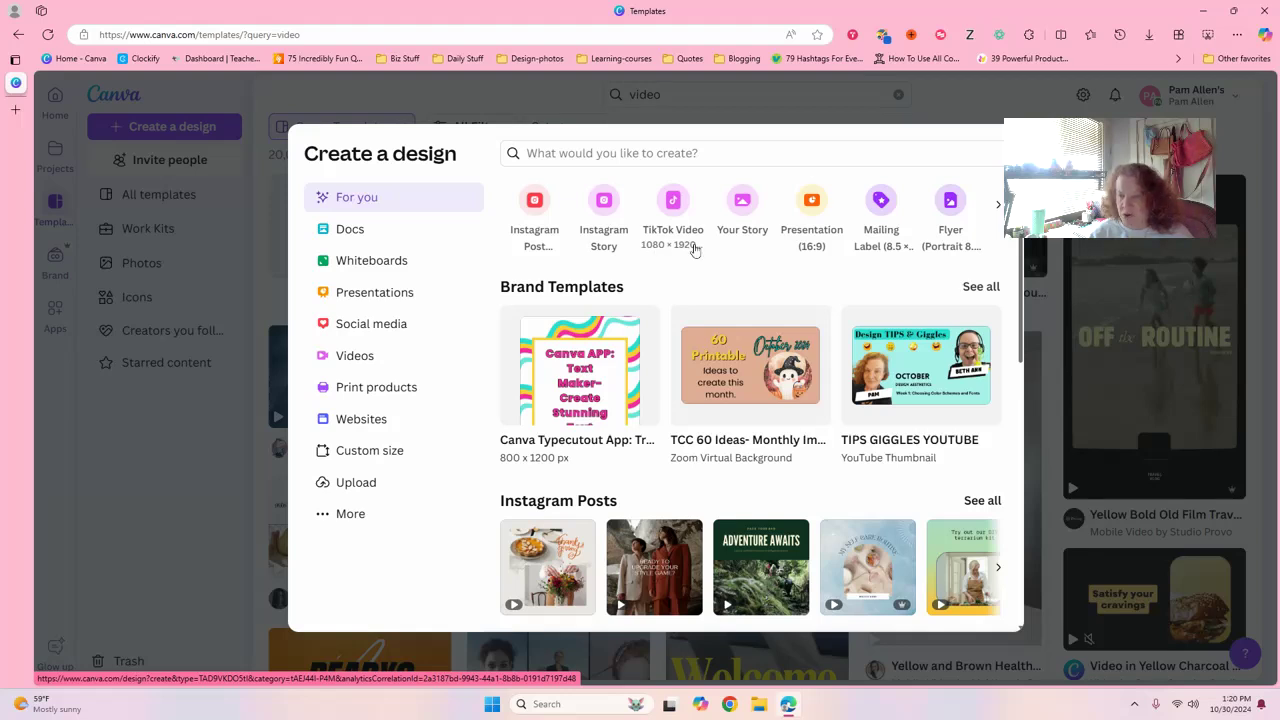
left_click(677, 202)
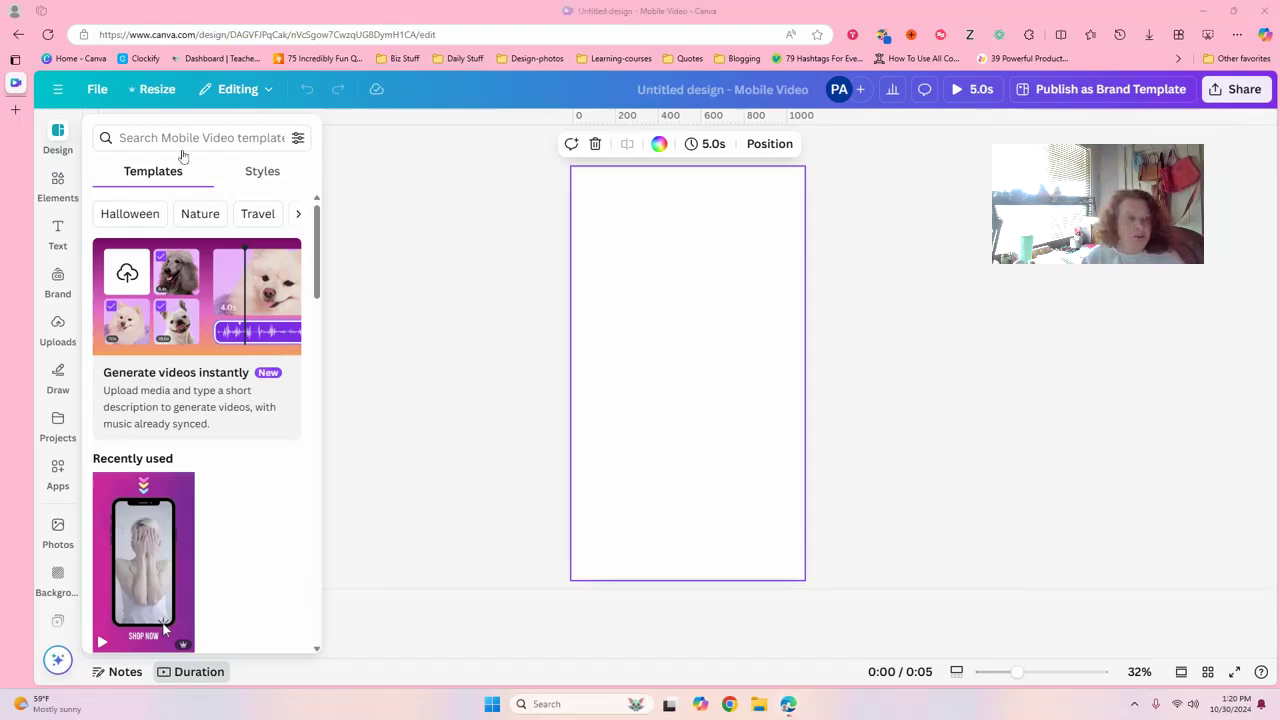
left_click(57, 190)
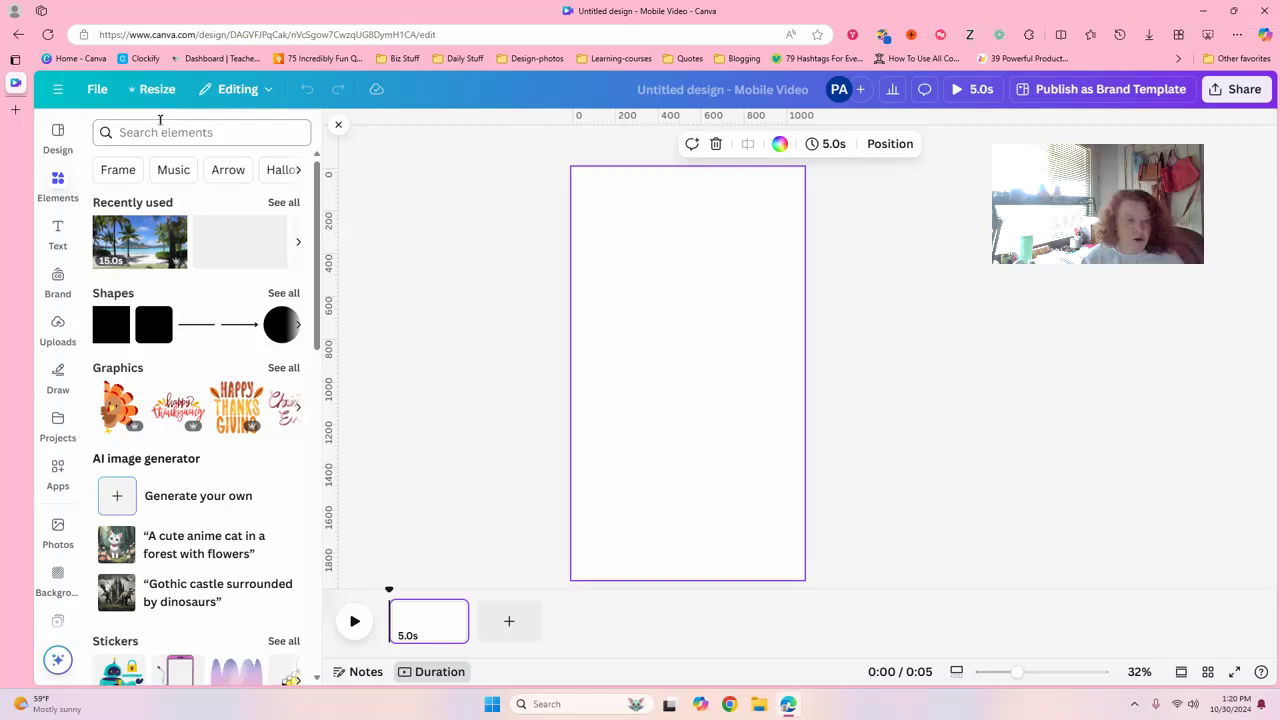
left_click(160, 130)
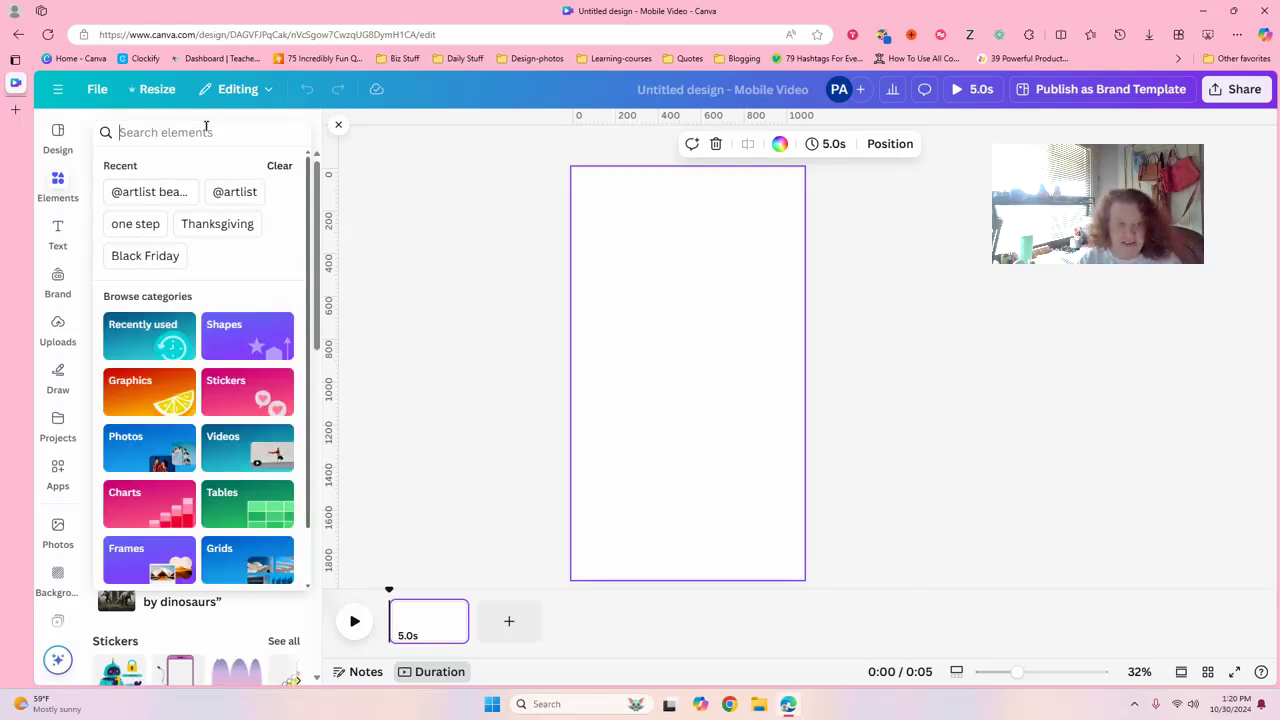
type("@")
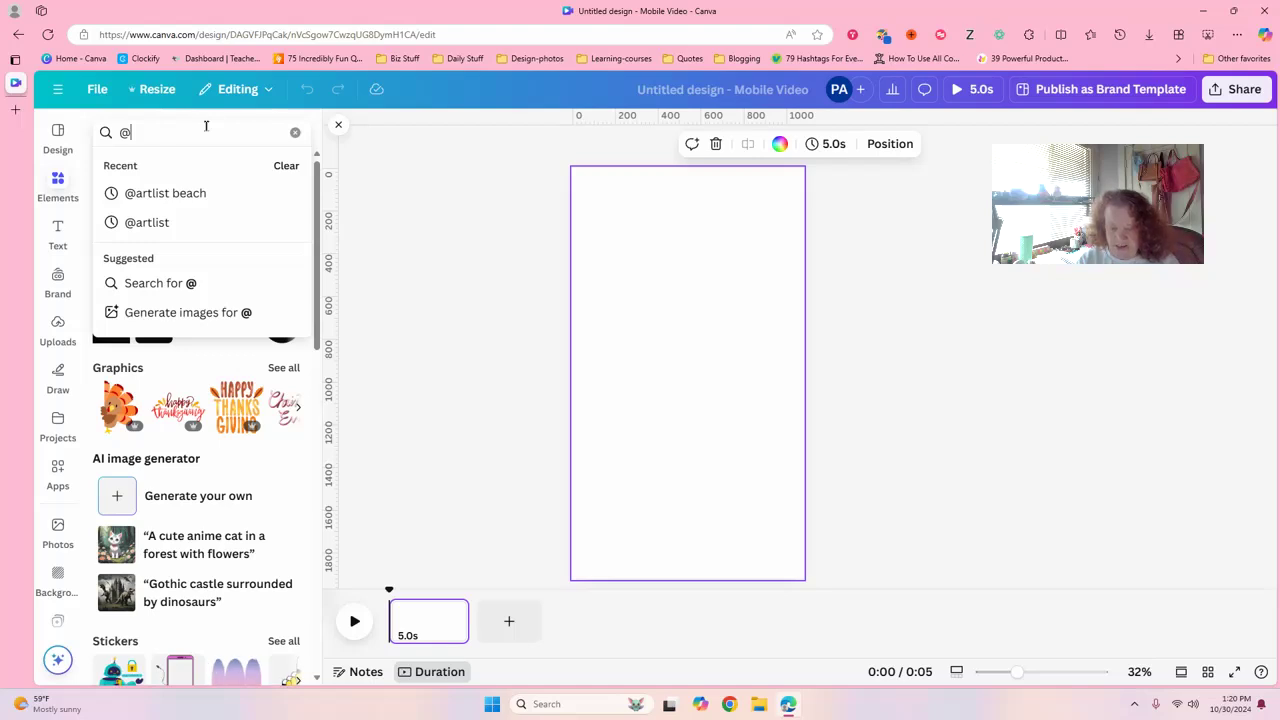
type("artlist")
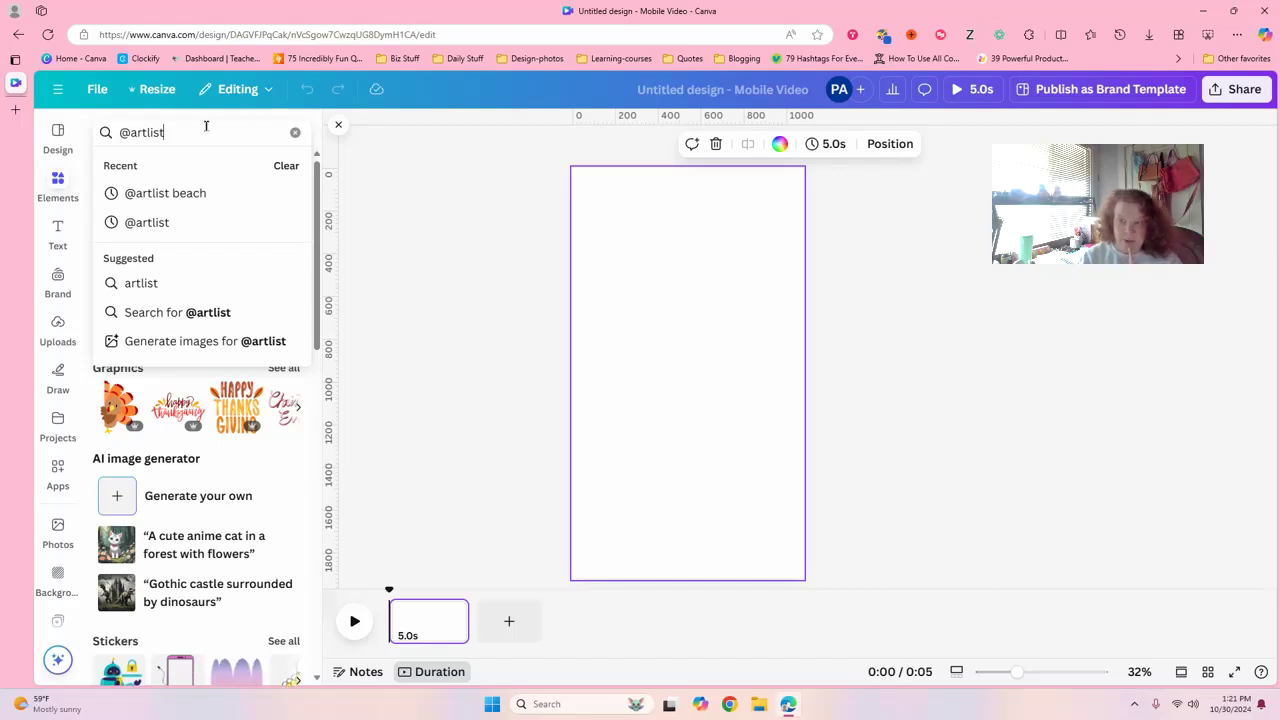
key("Return")
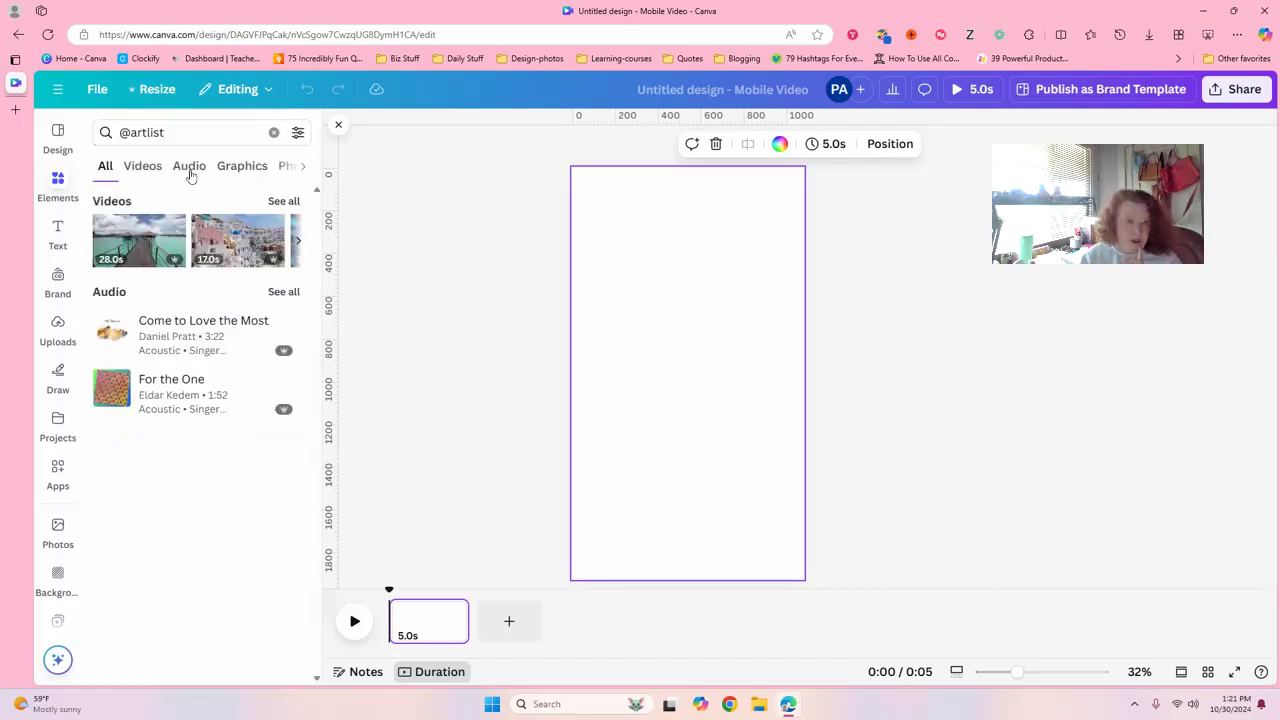
left_click(149, 168)
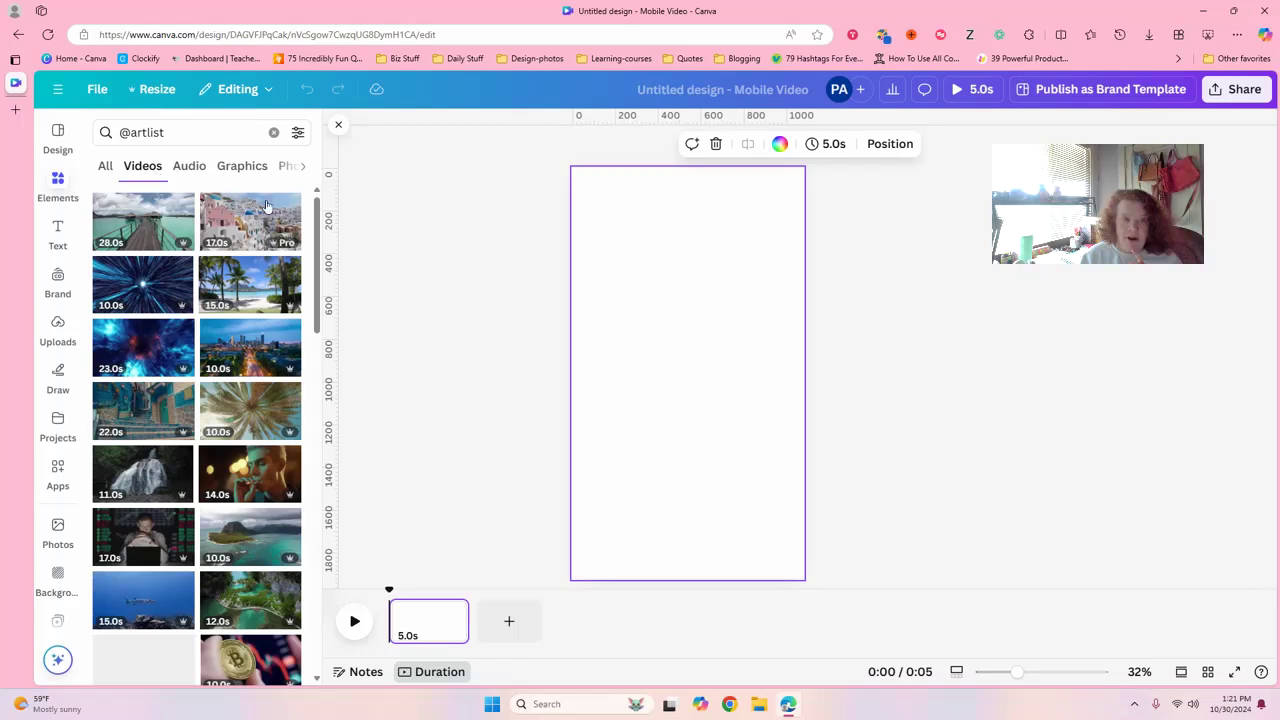
left_click_drag(318, 218, 309, 172)
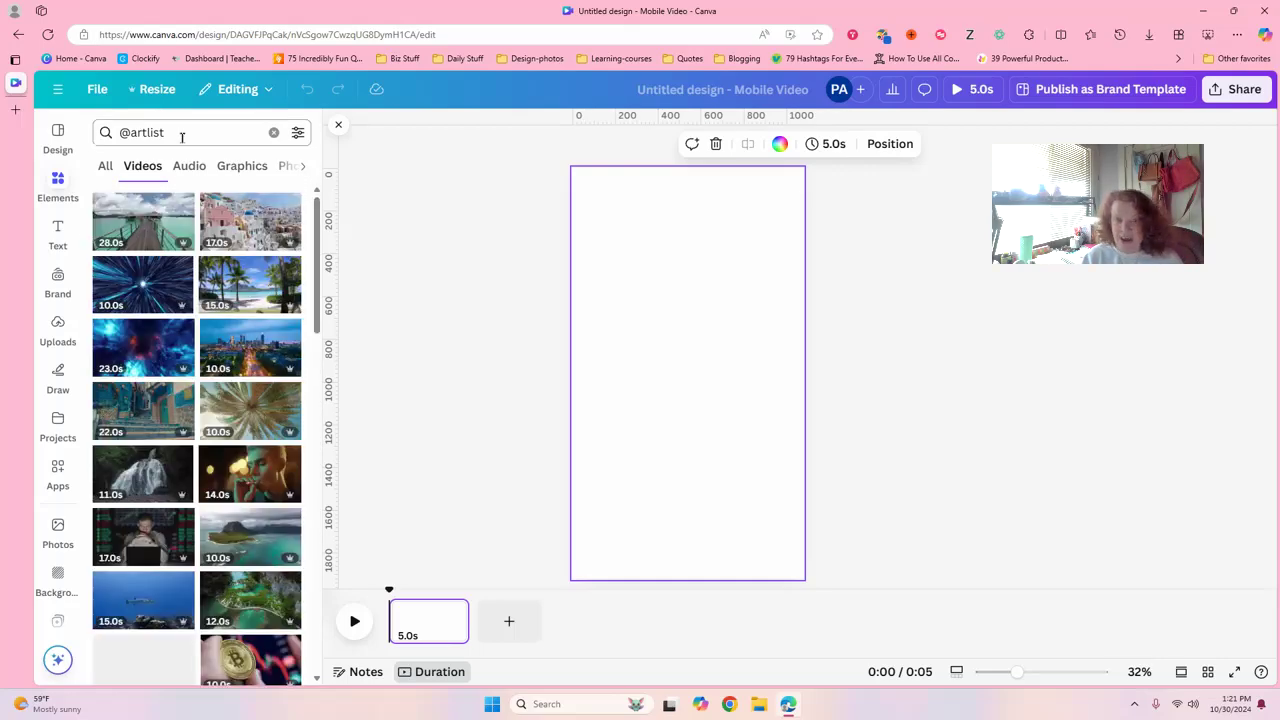
left_click(182, 134)
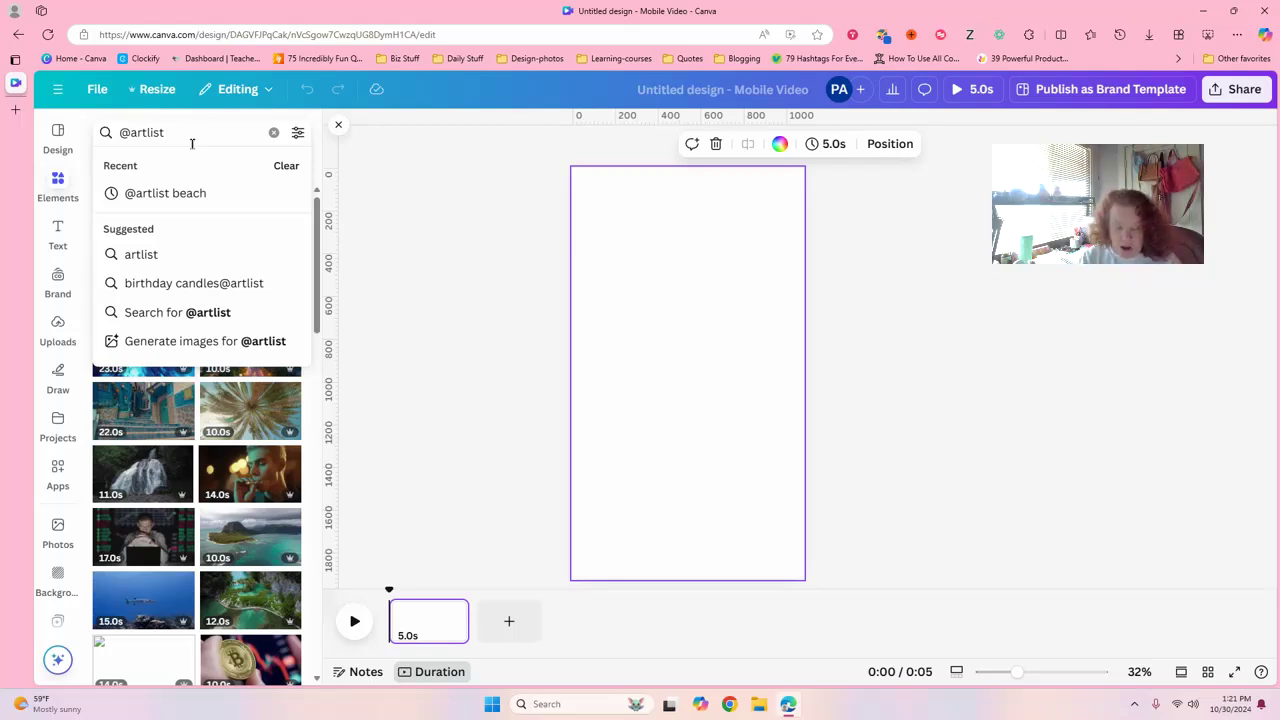
type("beach")
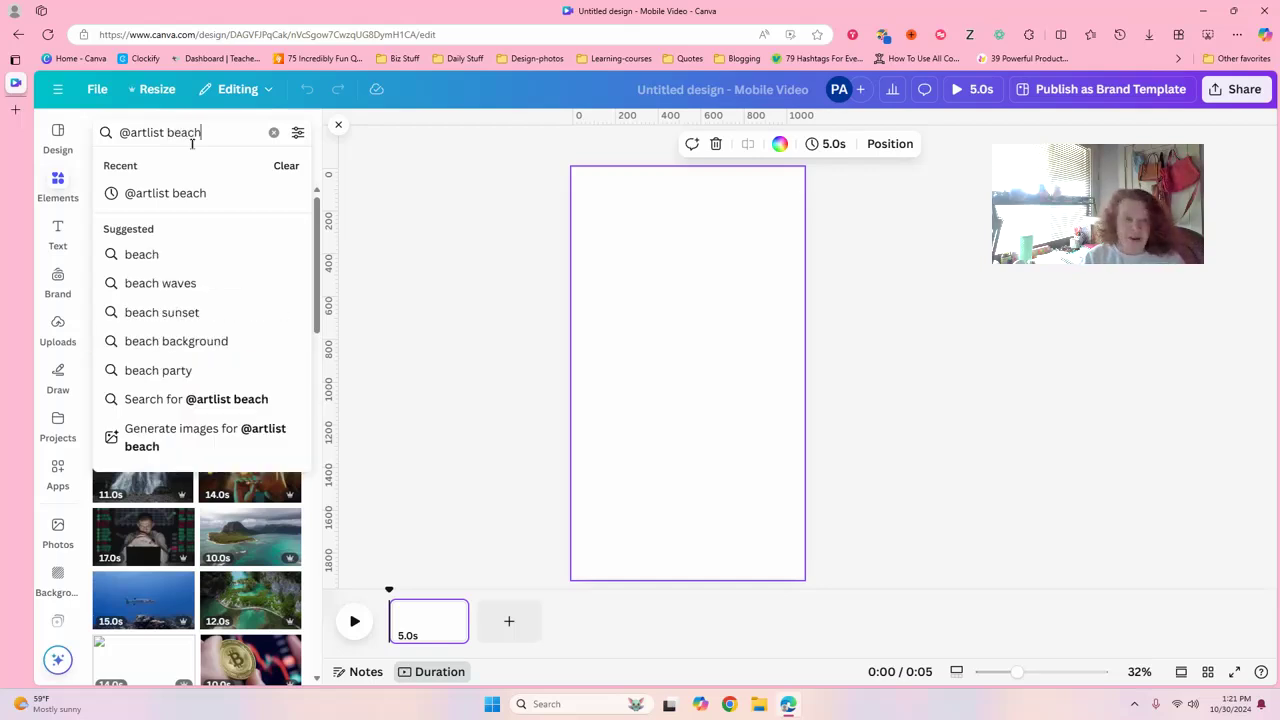
key("Return")
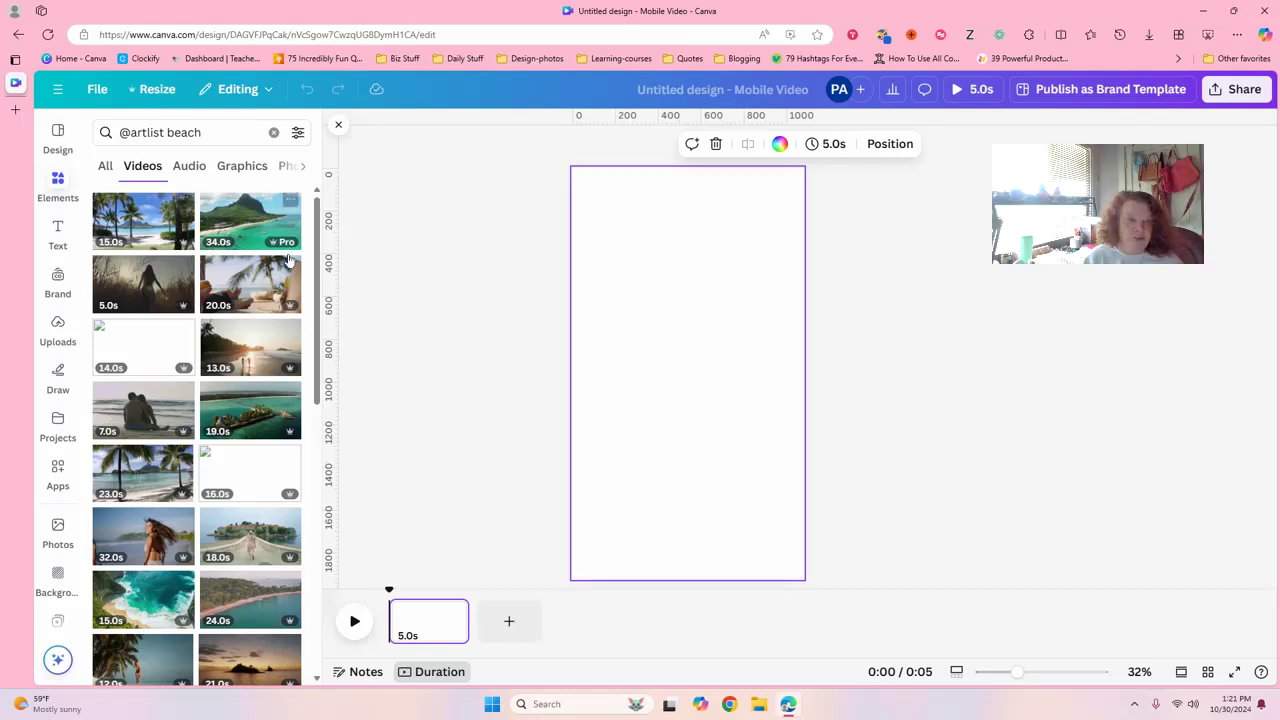
mouse_move(313, 245)
left_mouse_down()
mouse_move(306, 404)
mouse_move(316, 240)
left_mouse_up()
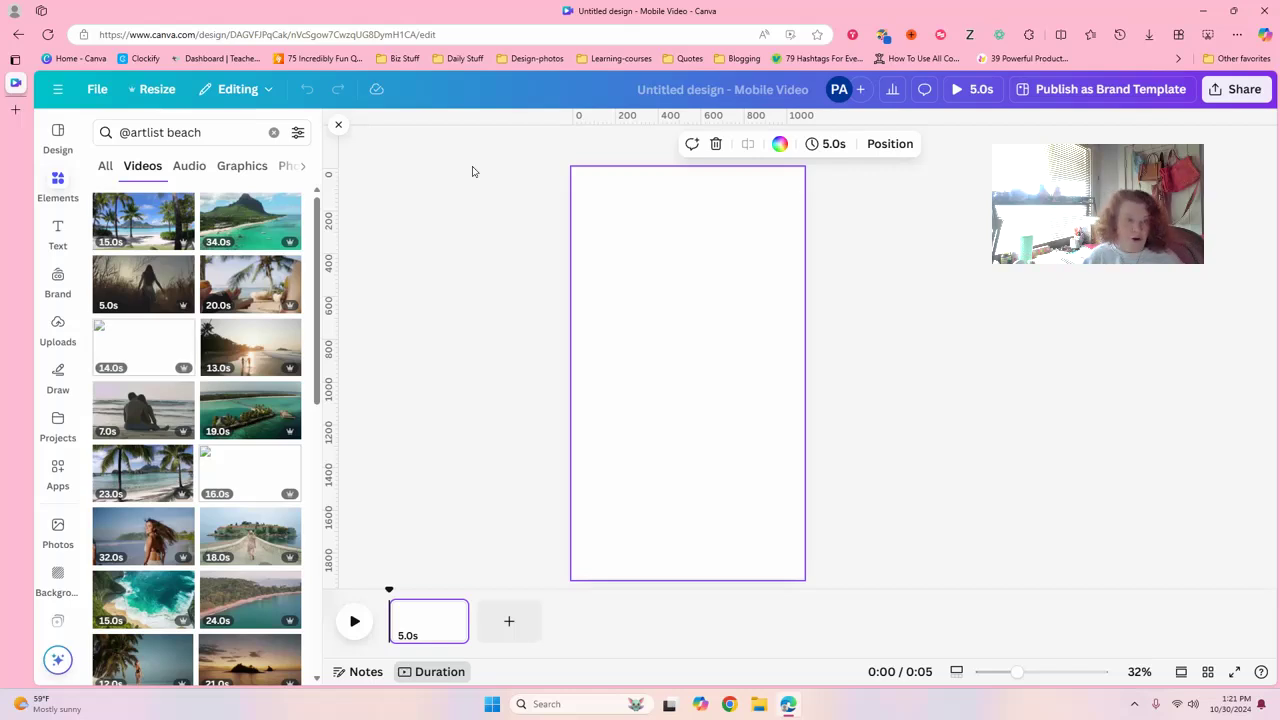
- Add the 34-second clip of the green mountain and turquoise bay to the page and set it as the background
mouse_move(240, 220)
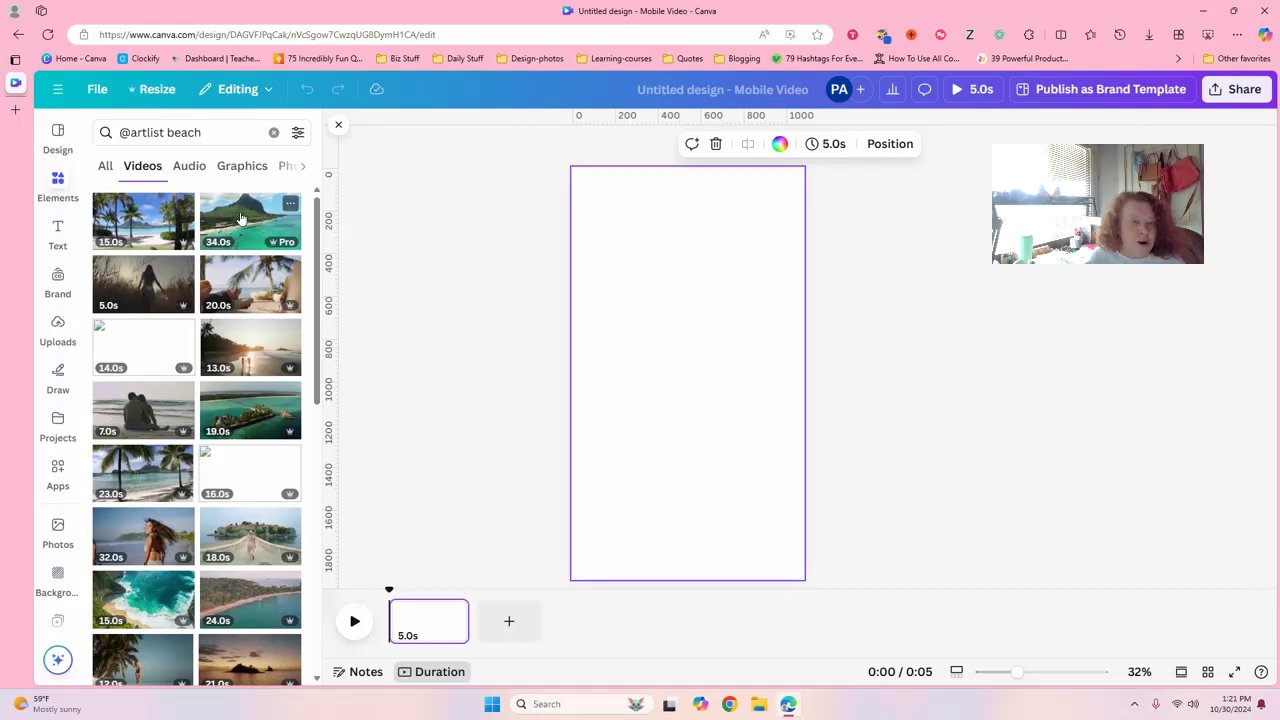
left_click(240, 220)
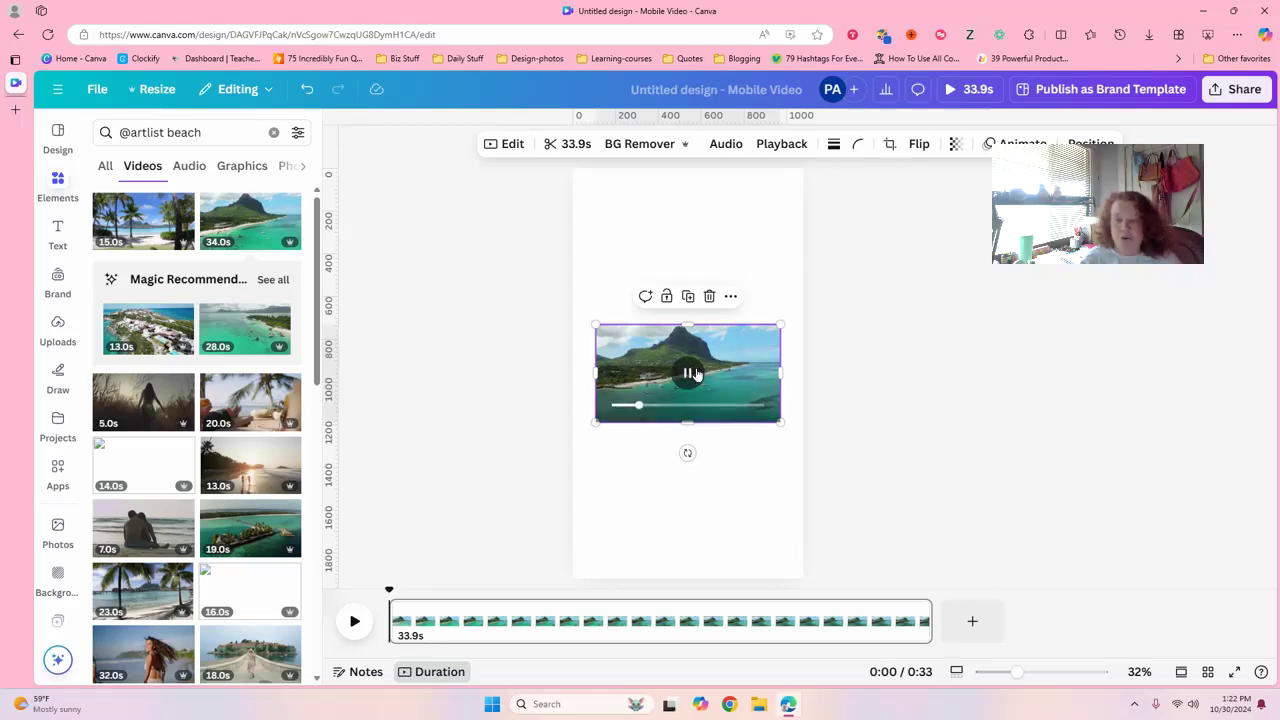
mouse_move(596, 324)
left_mouse_down()
mouse_move(583, 299)
mouse_move(545, 293)
mouse_move(612, 308)
left_mouse_up()
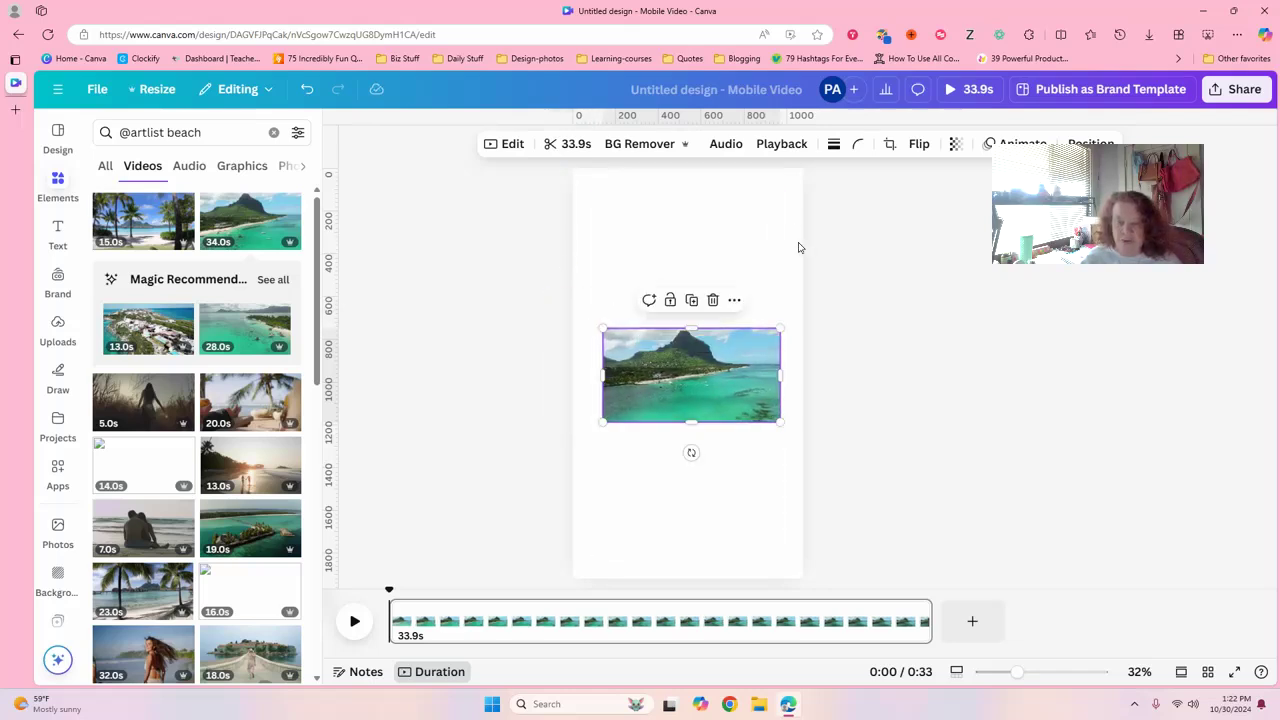
left_click(734, 301)
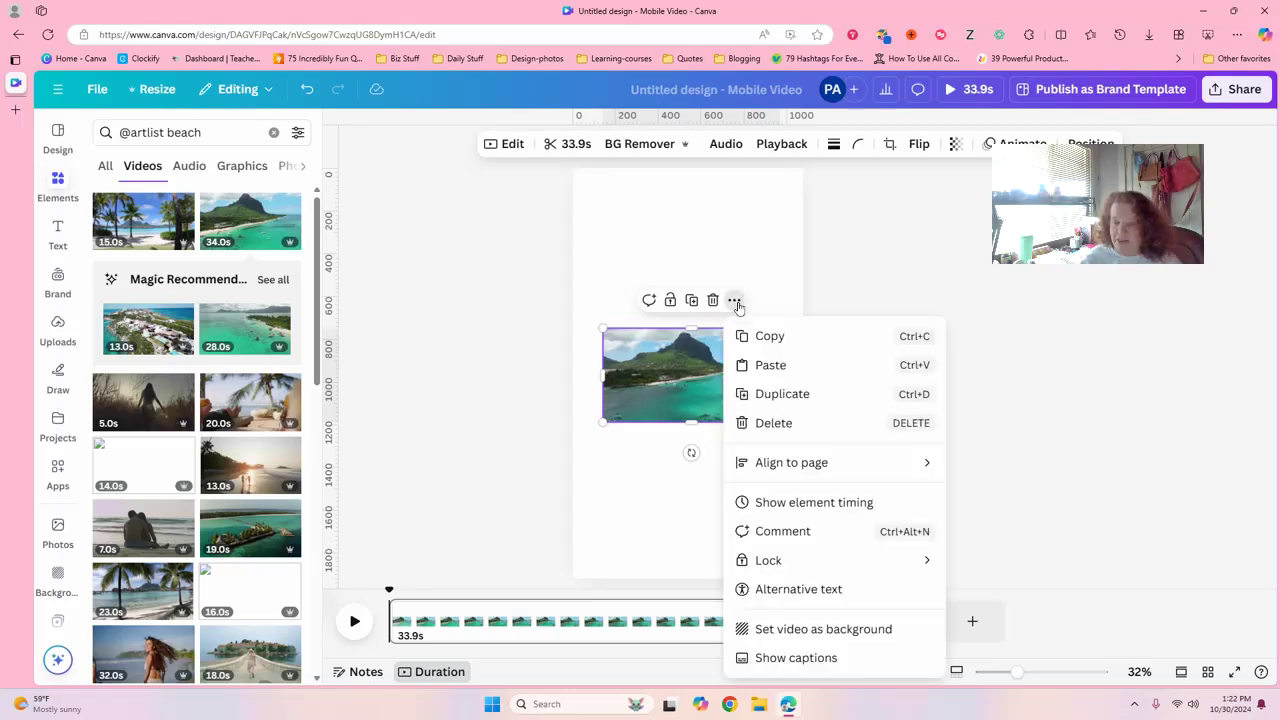
left_click(815, 630)
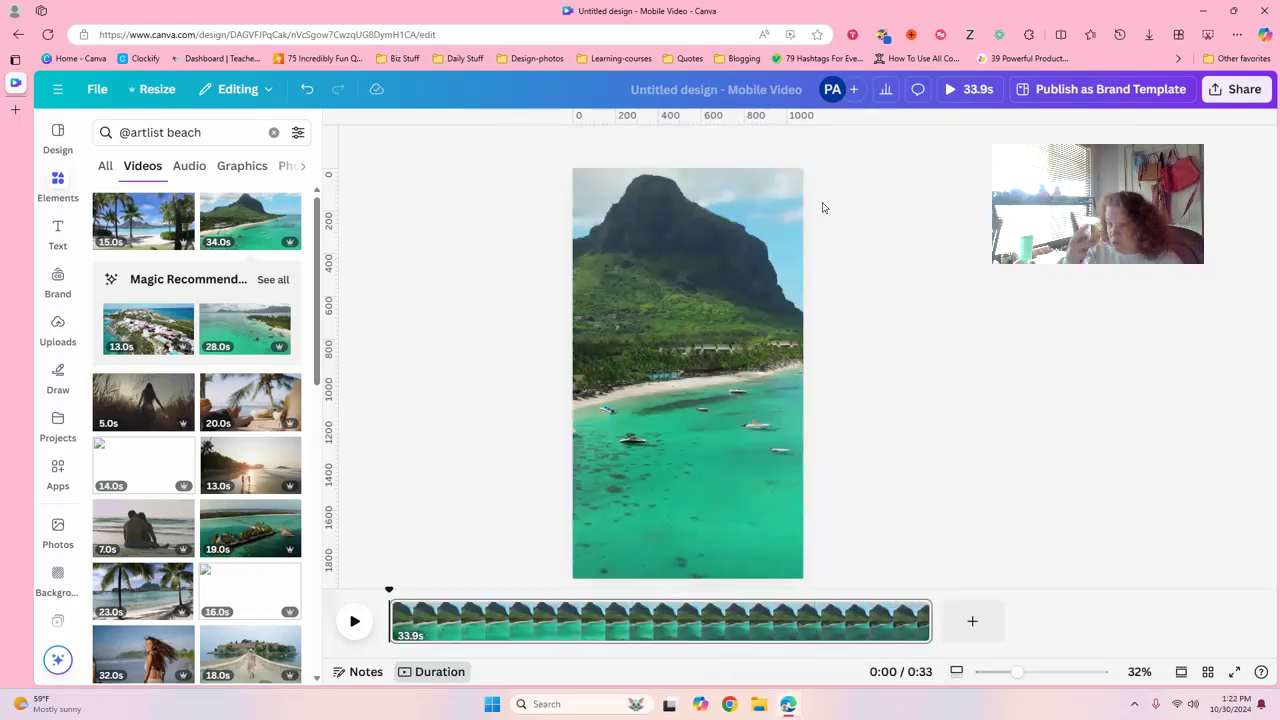
- Crop the background video so the page frames the far left part of the footage
left_click(776, 244)
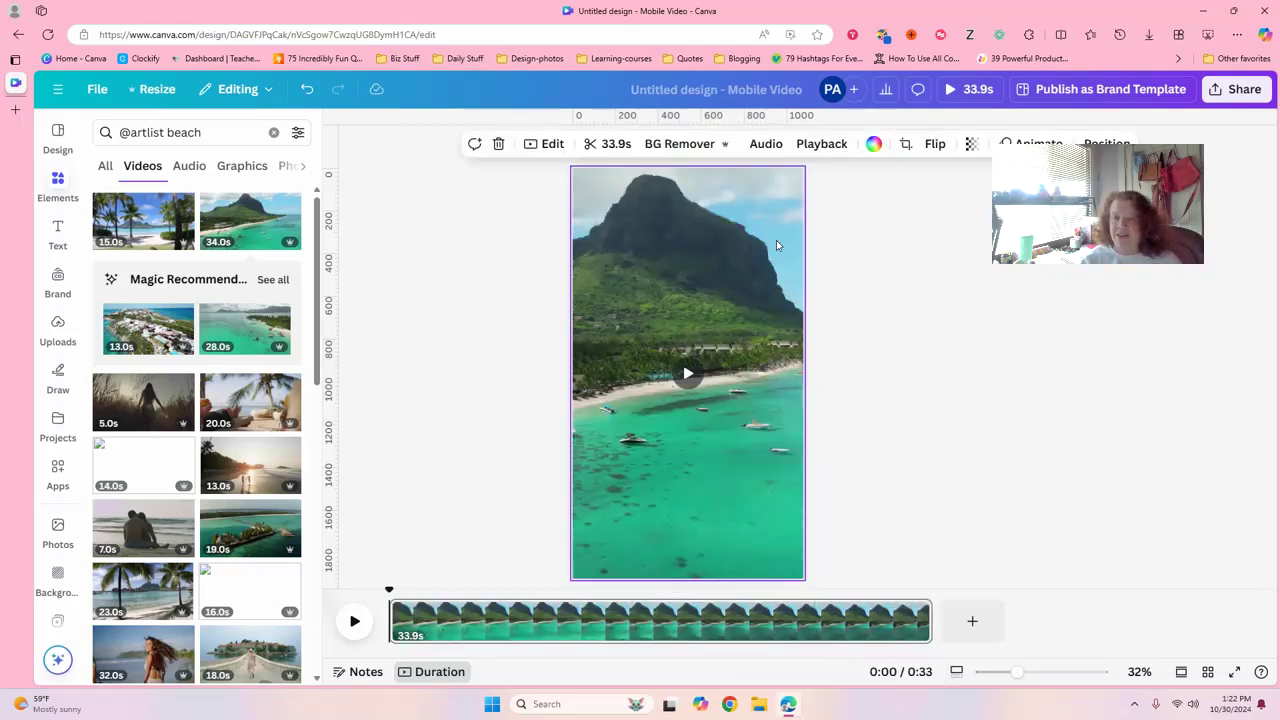
left_click(906, 147)
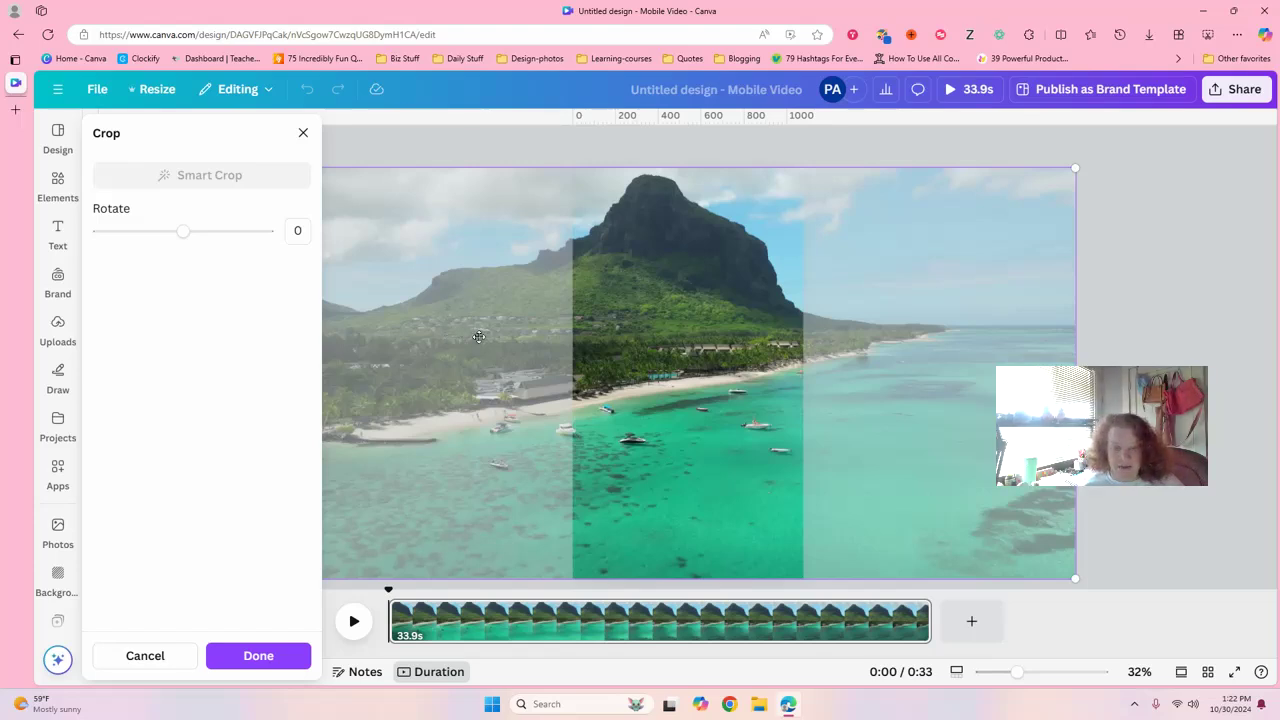
left_click_drag(768, 343, 885, 313)
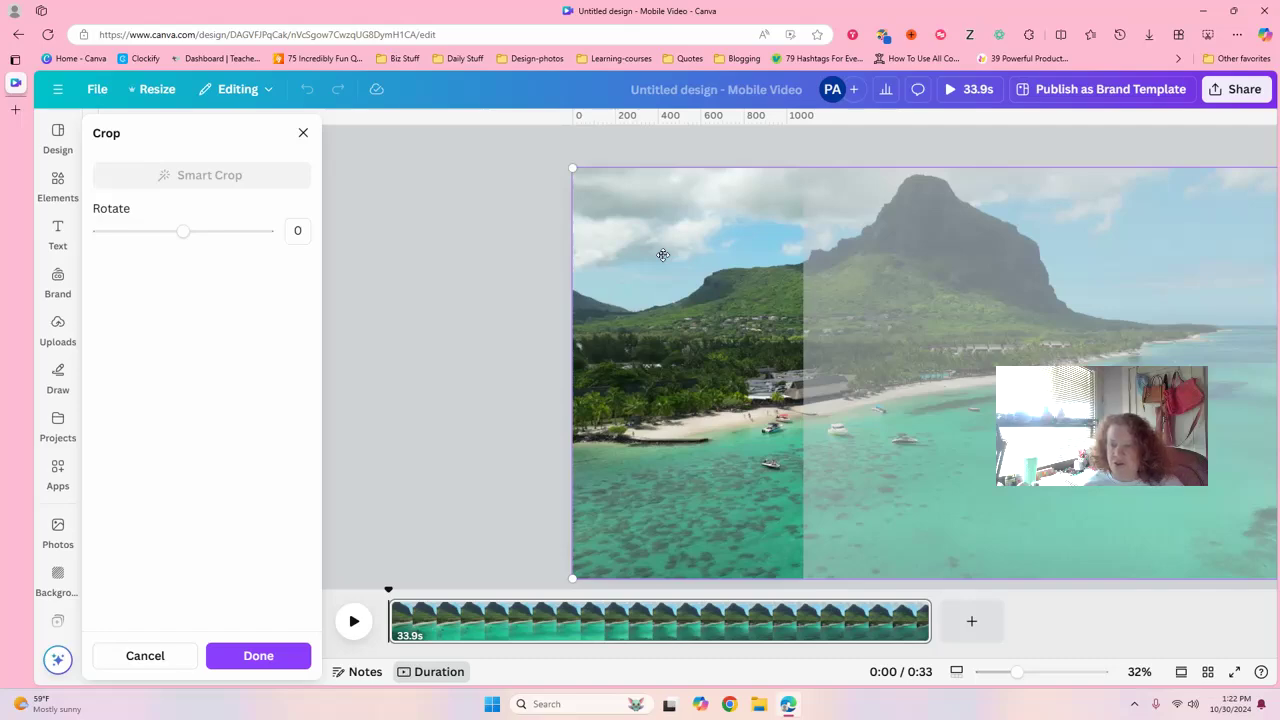
left_click(448, 245)
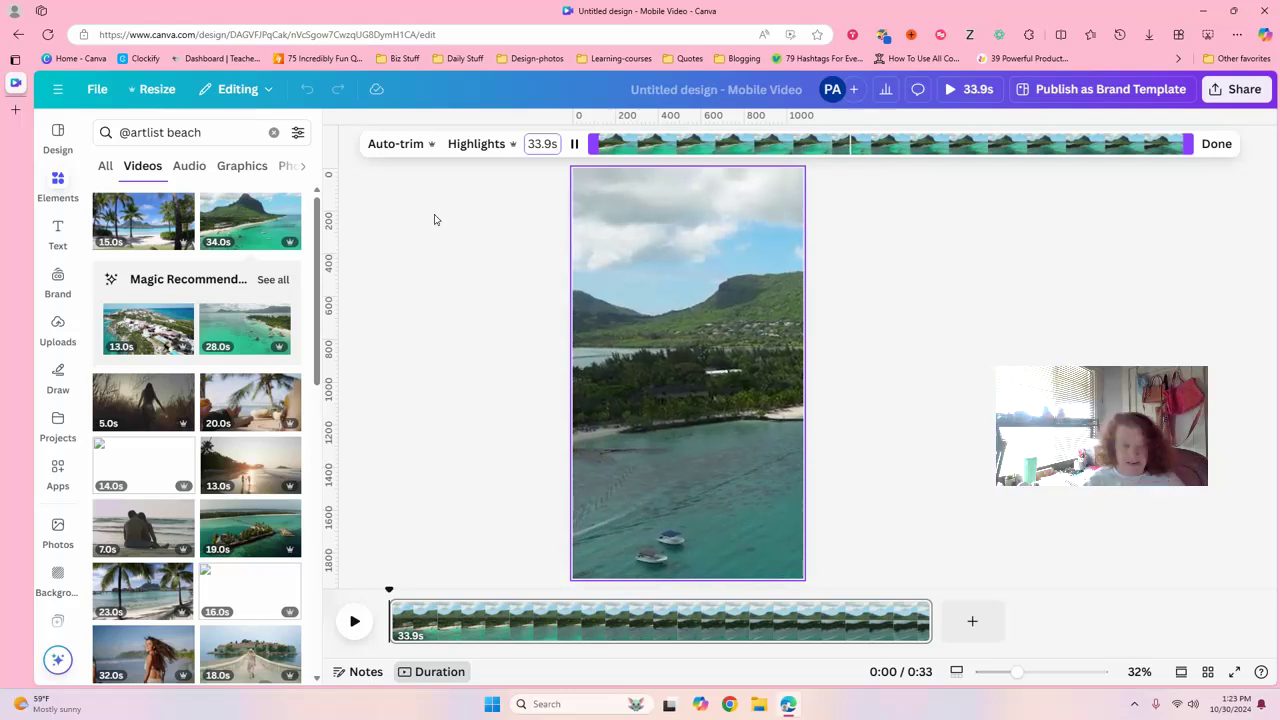
- Generate text with Magic Write from the prompt "Affirmation about self care"
left_click(58, 235)
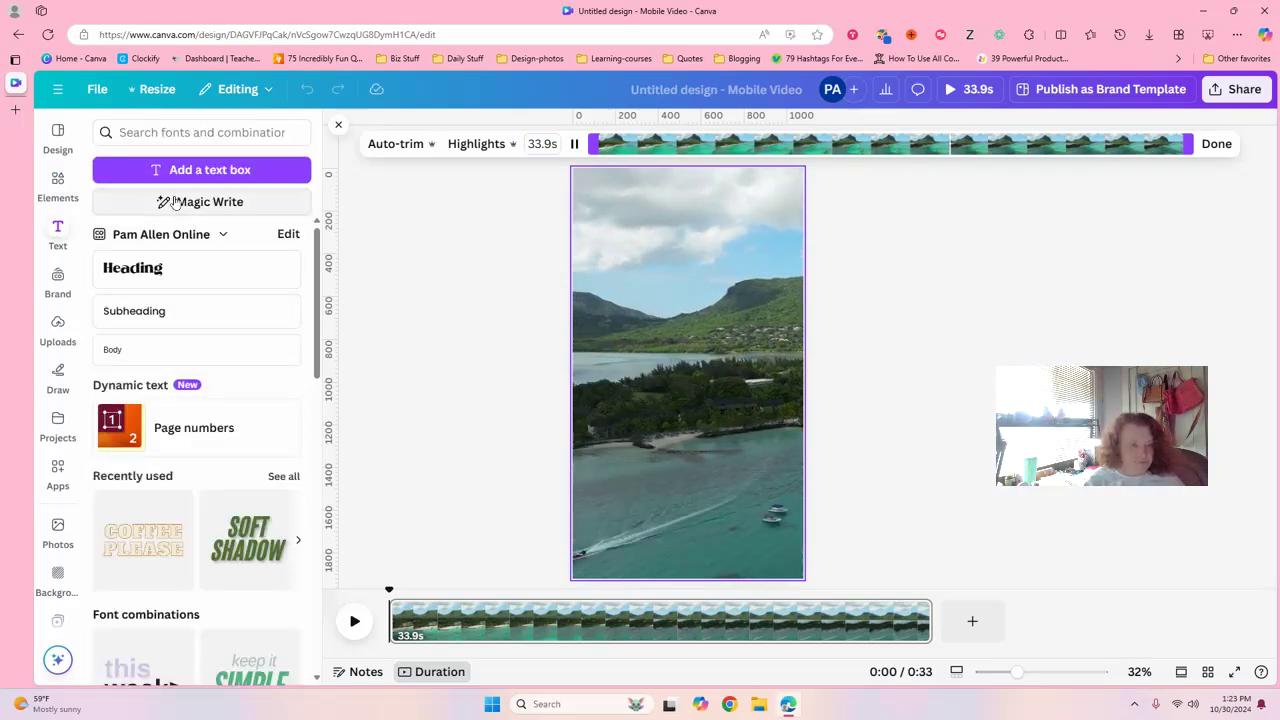
left_click(175, 203)
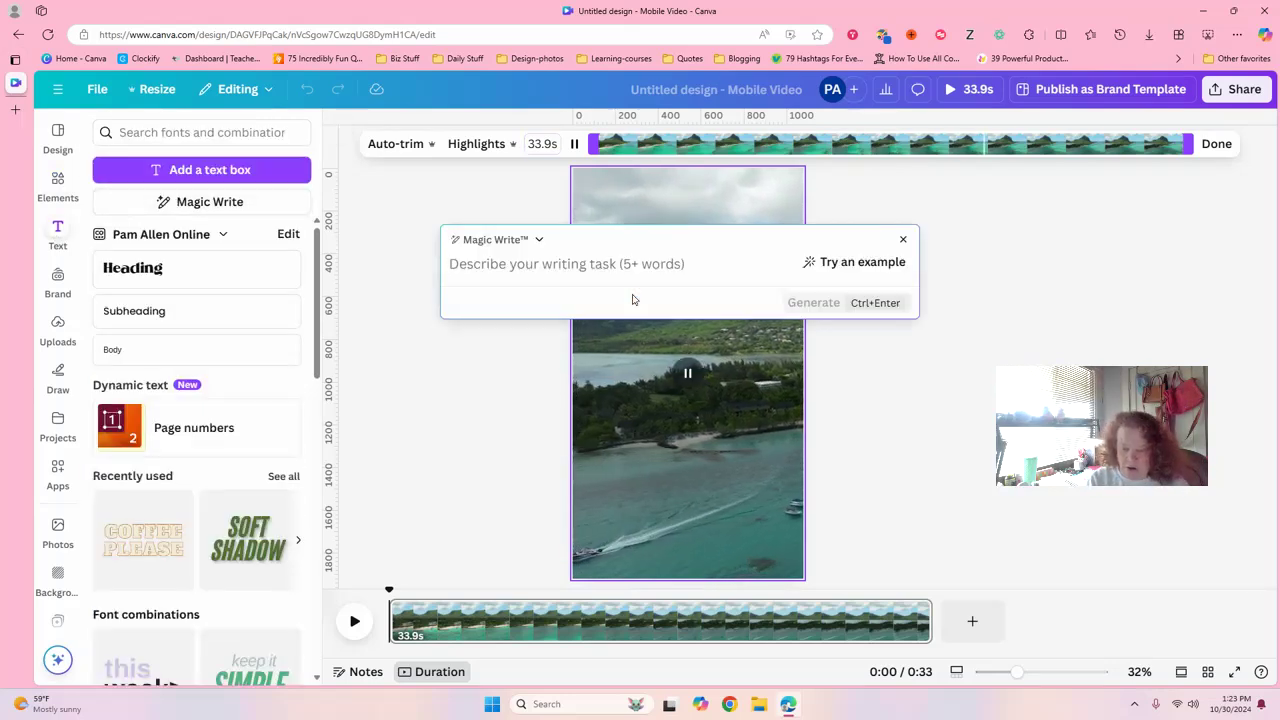
type("Aff")
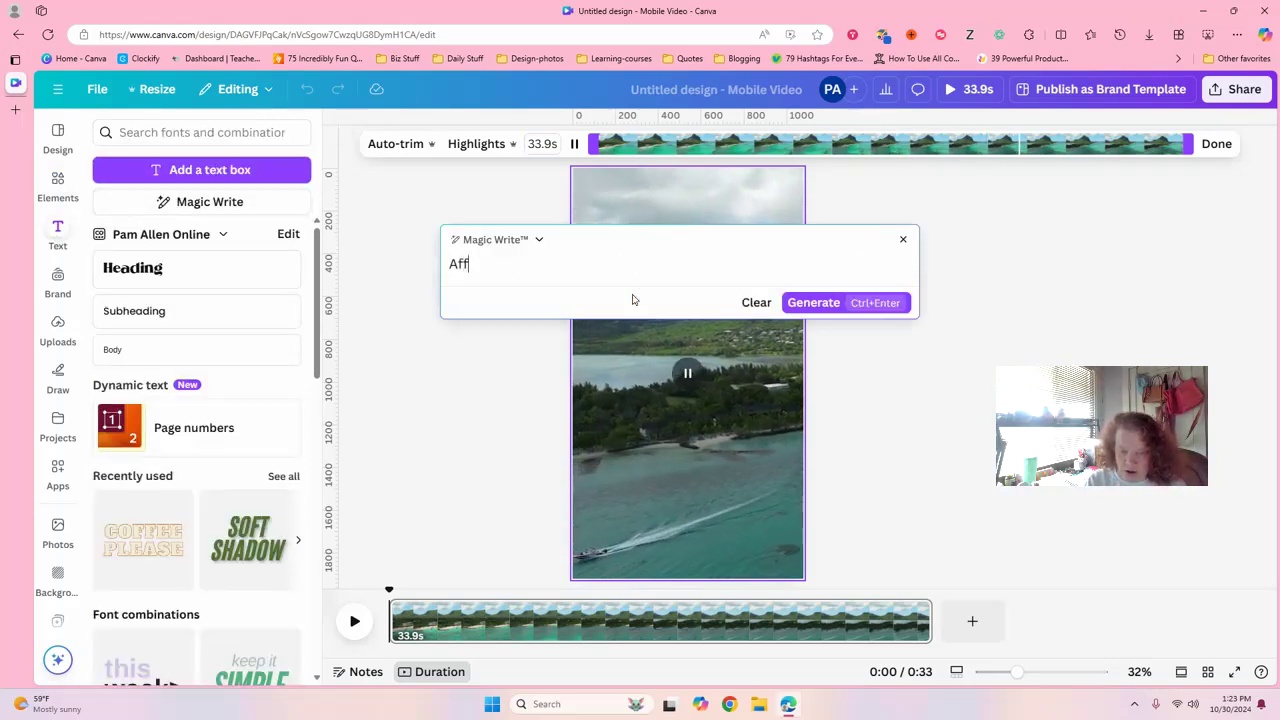
type("irmation")
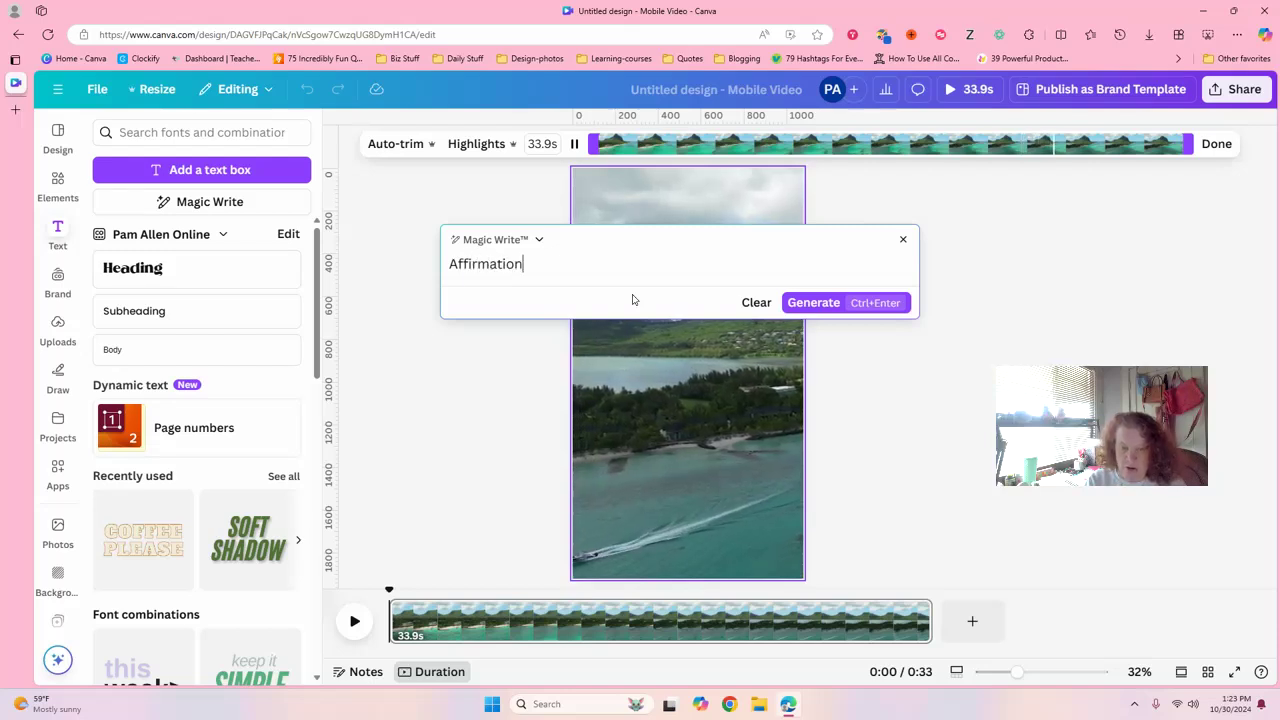
type(" about se")
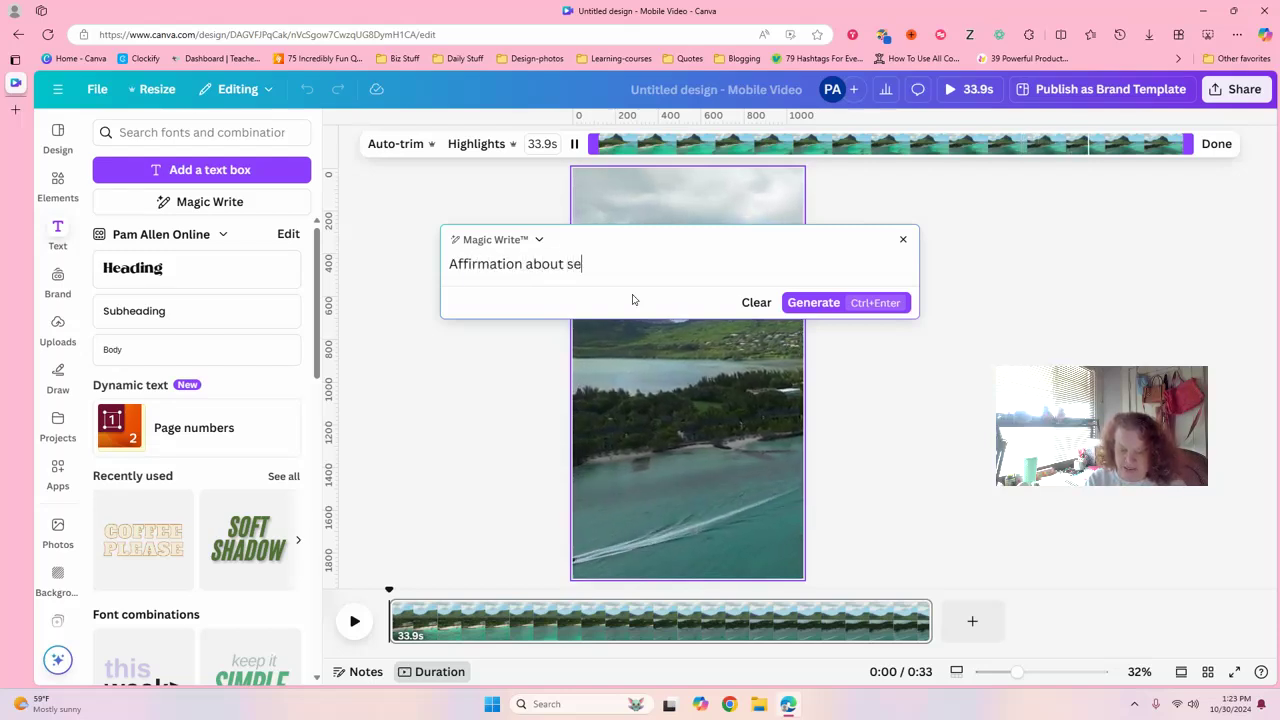
type("lf care")
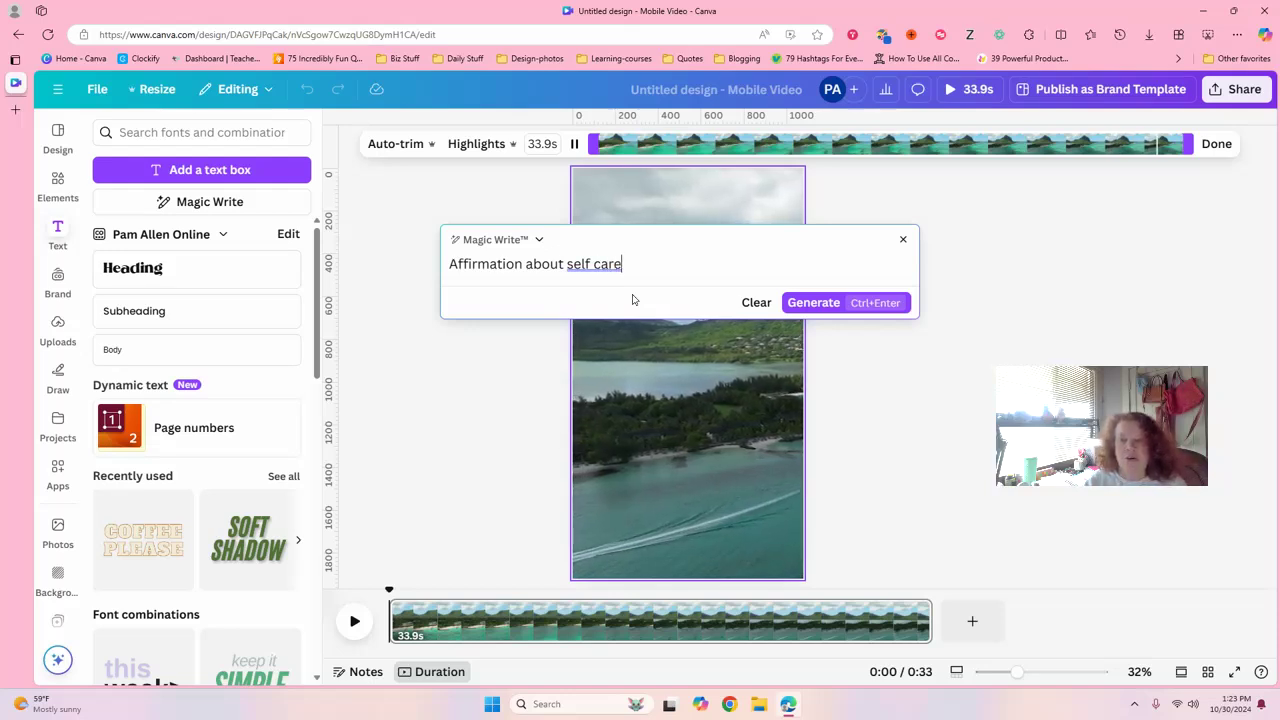
left_click(813, 302)
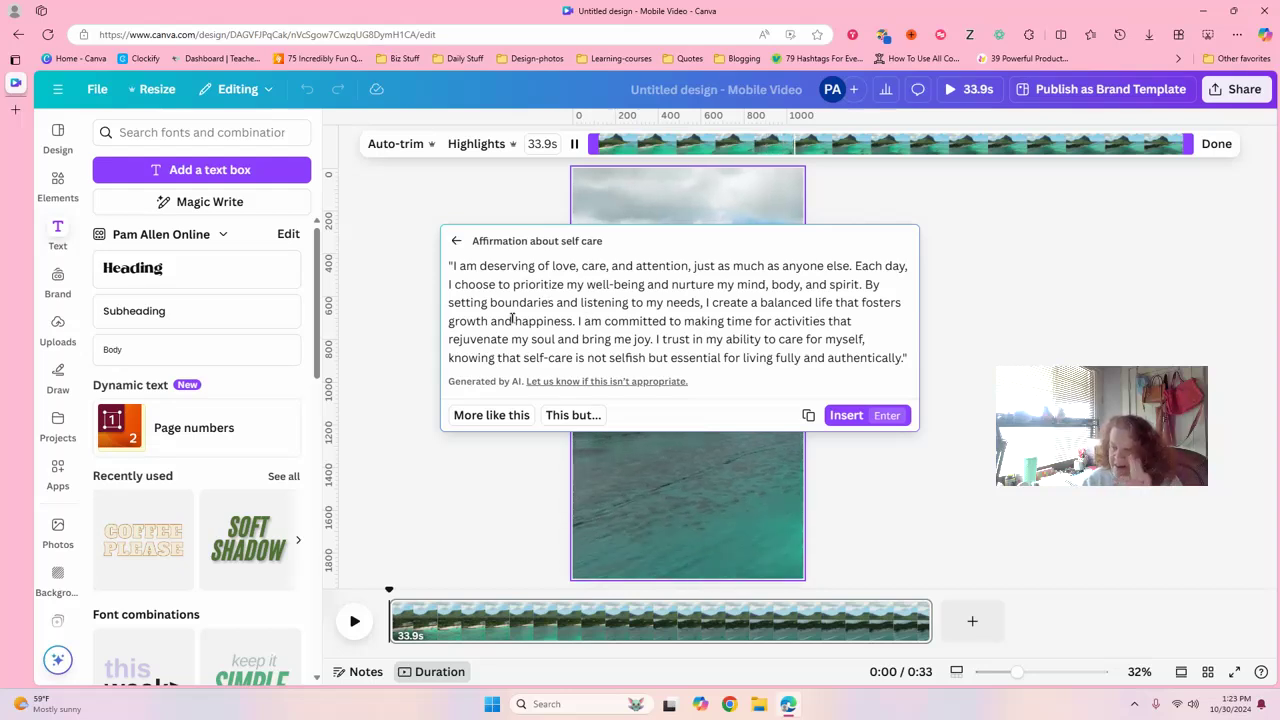
- Have Magic Write revise the affirmation with the instruction "make shorter" and insert the shortened version on the page
left_click(560, 414)
type("make shorte")
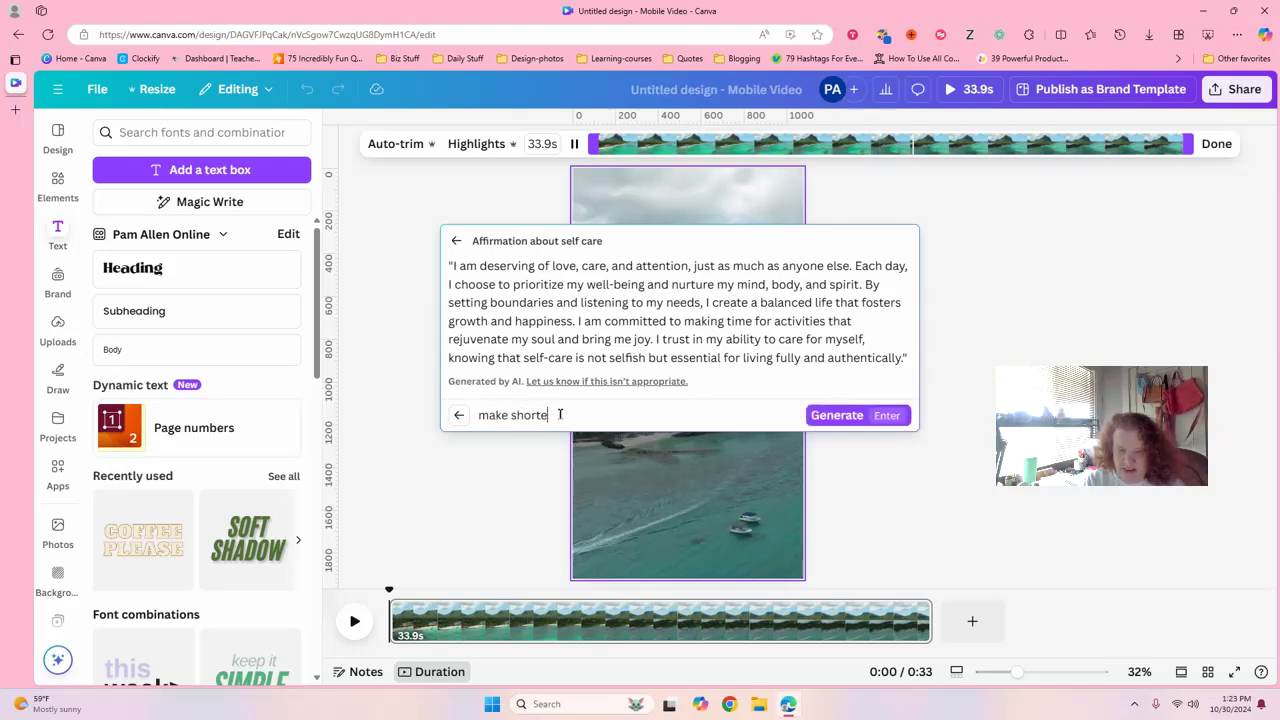
type("r")
key("Return")
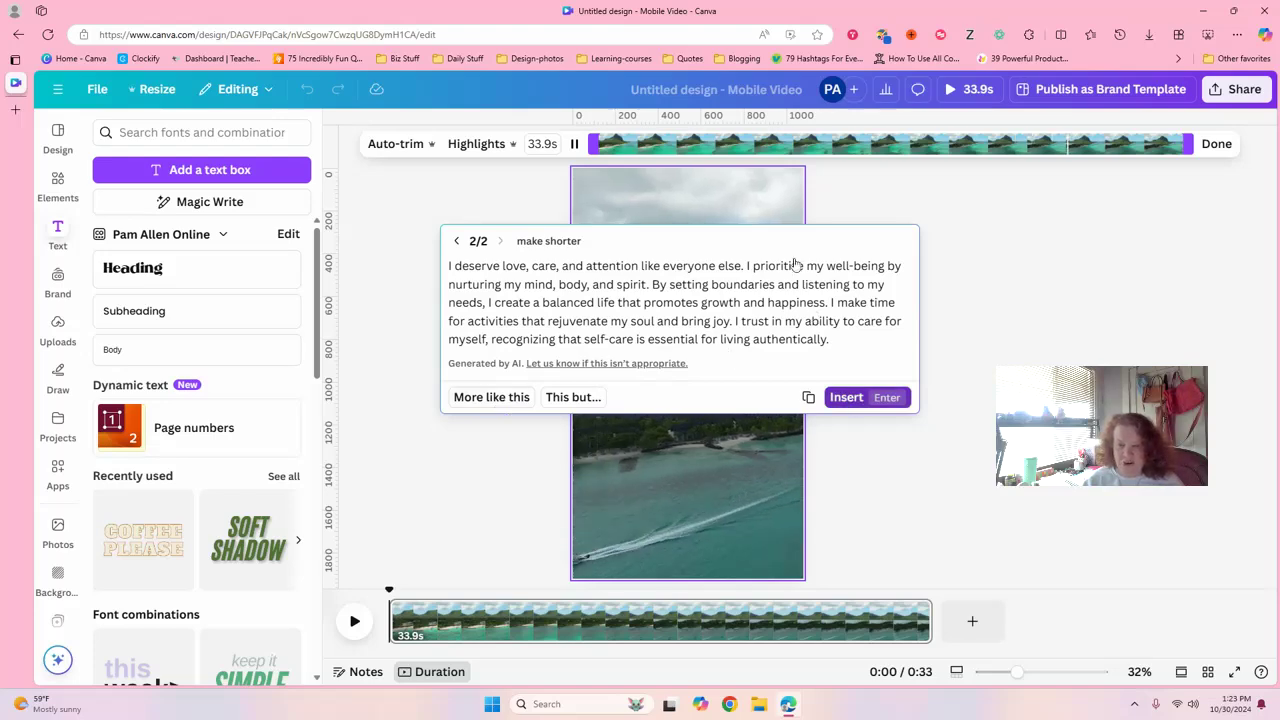
key("Return")
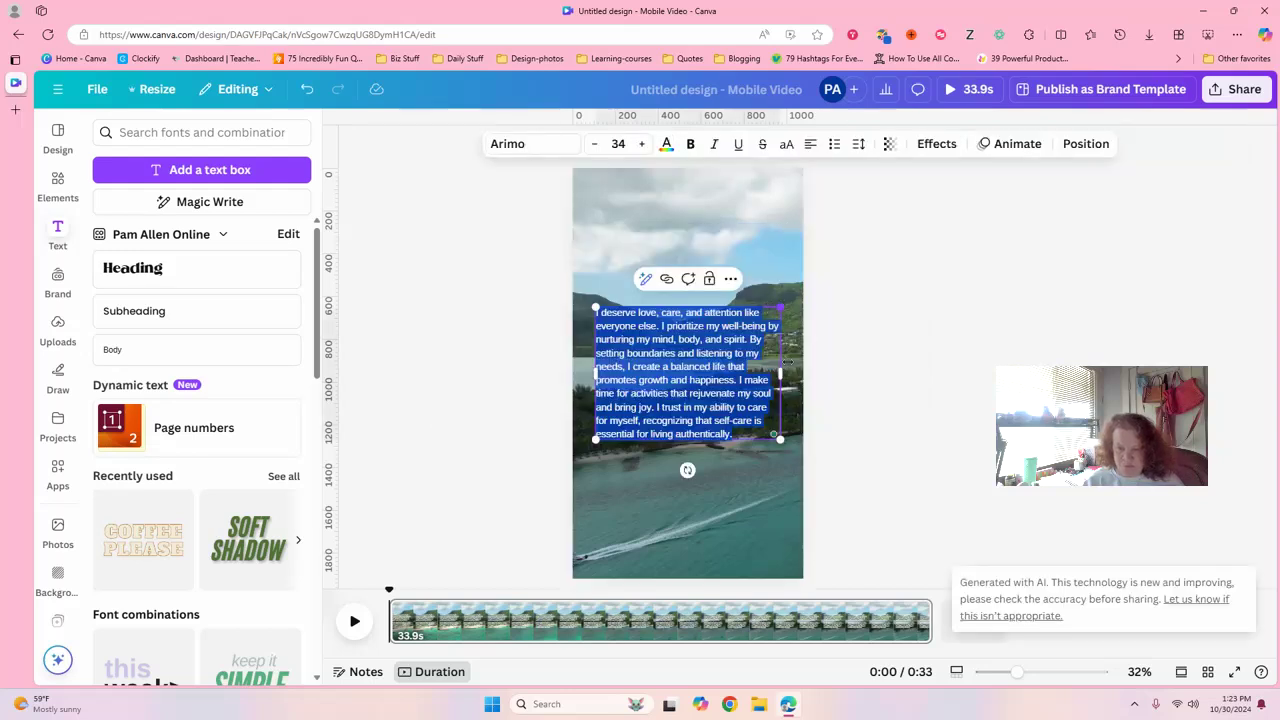
- Narrow the affirmation's text box to about 680 wide, scale its text up to about size 50, and centre it on the page
left_click_drag(780, 372, 741, 390)
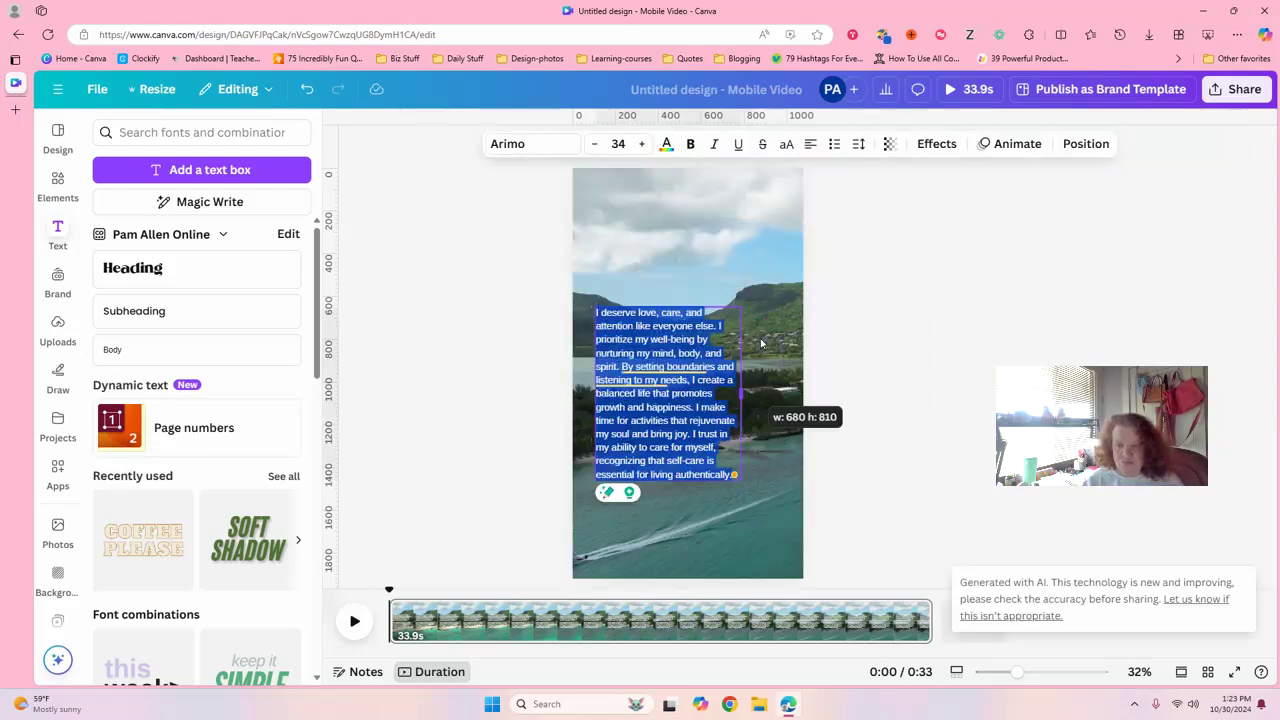
left_click_drag(749, 278, 810, 225)
left_click(735, 372)
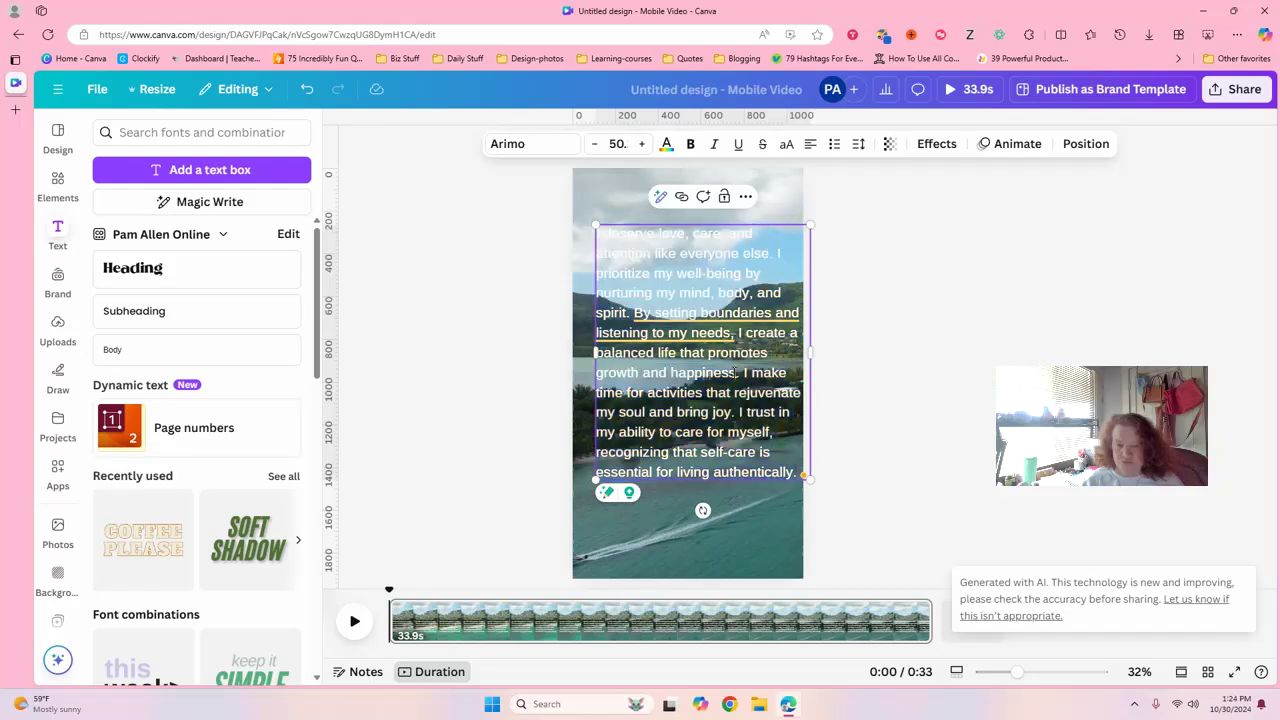
left_click(748, 358)
left_click_drag(731, 361, 735, 376)
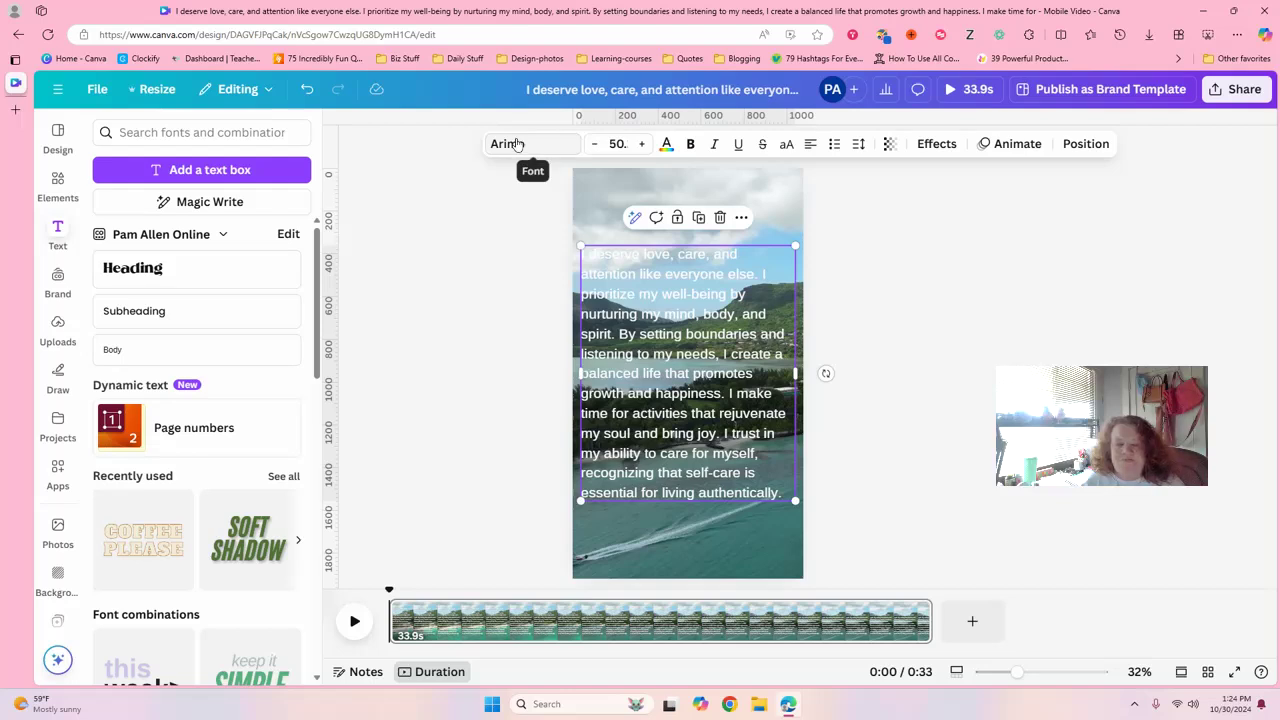
- Delete everything in the affirmation from "By setting boundaries" to the end, keeping the text up to "spirit."
left_click(640, 310)
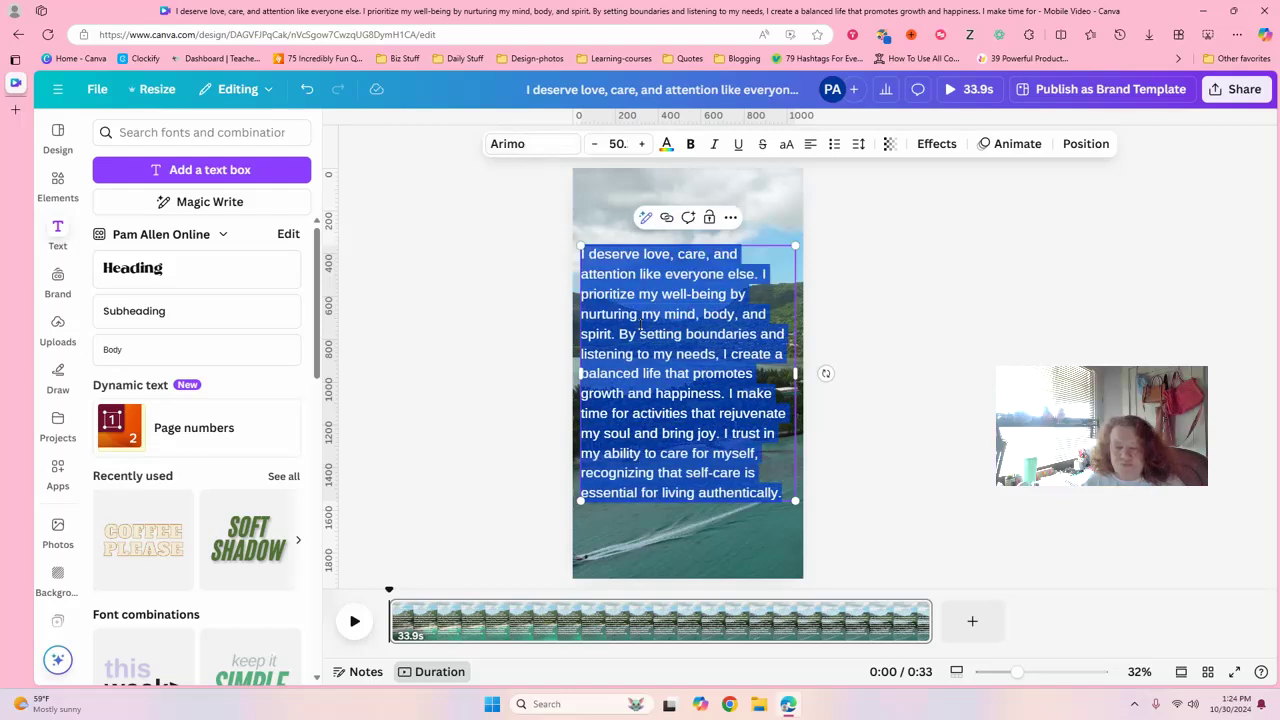
left_click(641, 314)
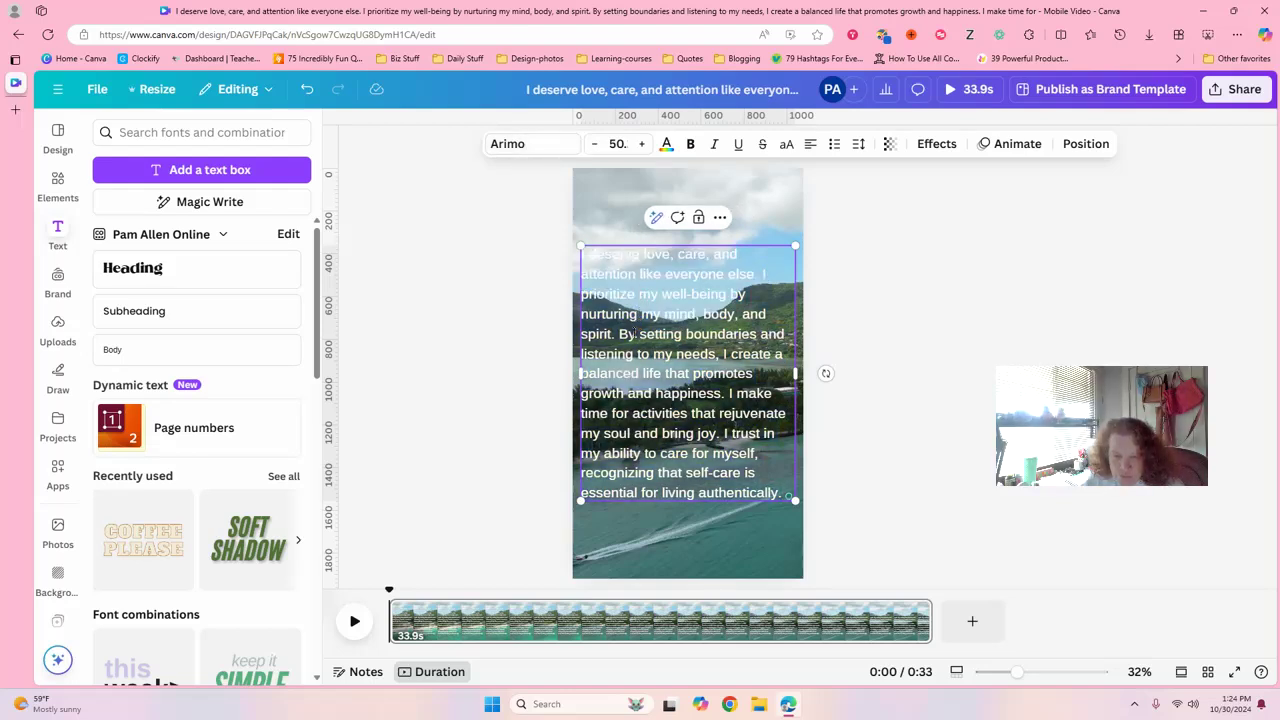
left_click_drag(618, 334, 778, 497)
key("BackSpace")
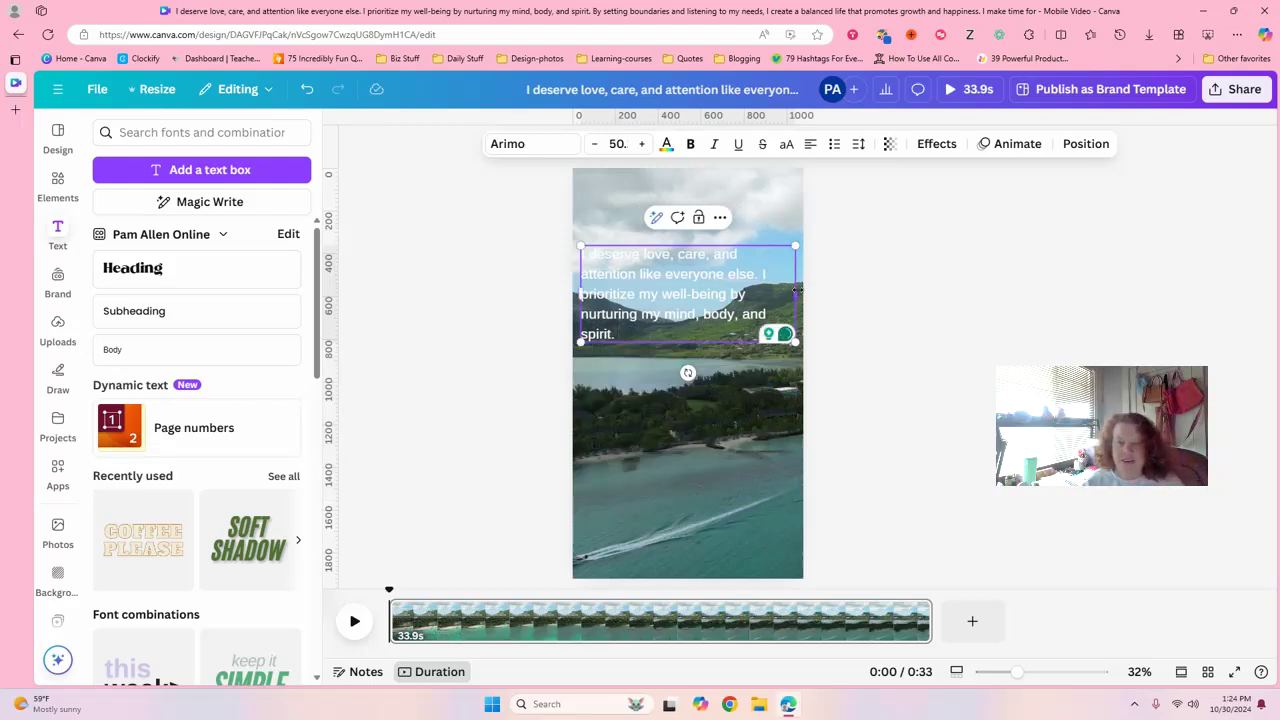
- Narrow the shortened affirmation's text box, scale the text up to about size 73, and position it over the middle of the page
left_click_drag(795, 294, 717, 312)
left_click_drag(717, 245, 780, 182)
left_click_drag(694, 274, 695, 353)
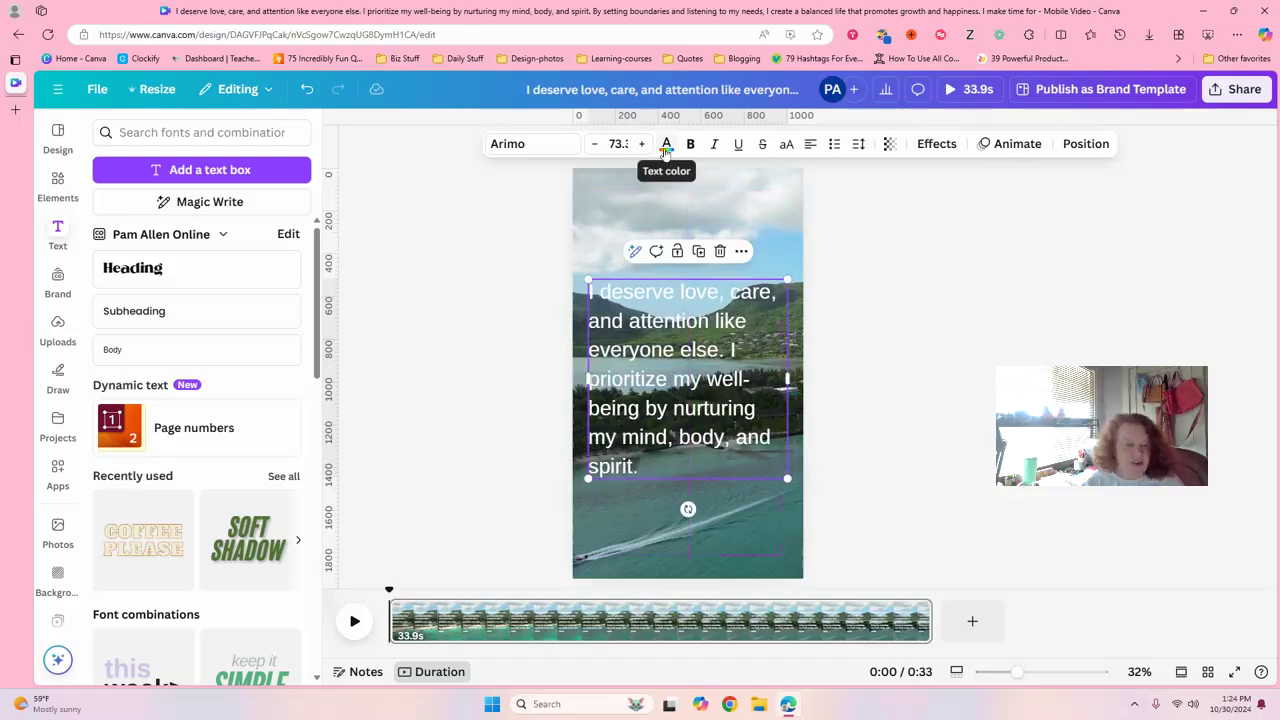
- Change the affirmation's font to Monteya Regular from the recently used fonts
left_click(552, 150)
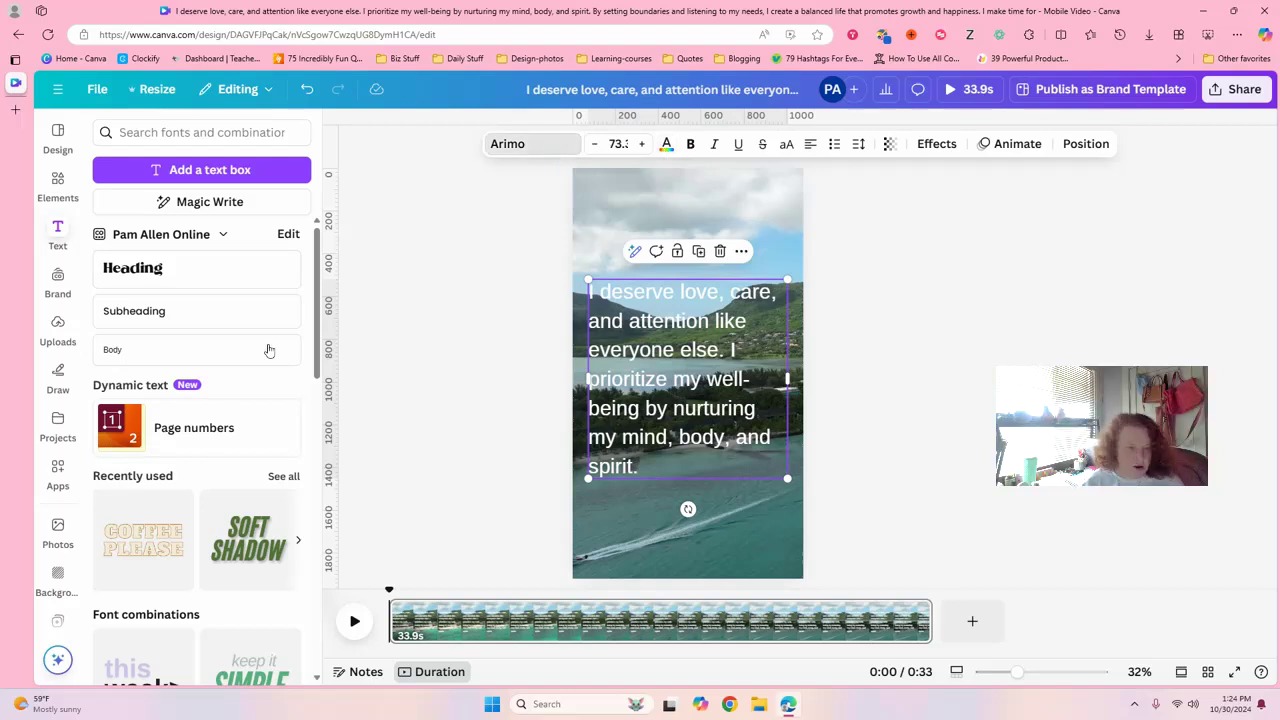
scroll(315, 327, "down", 2)
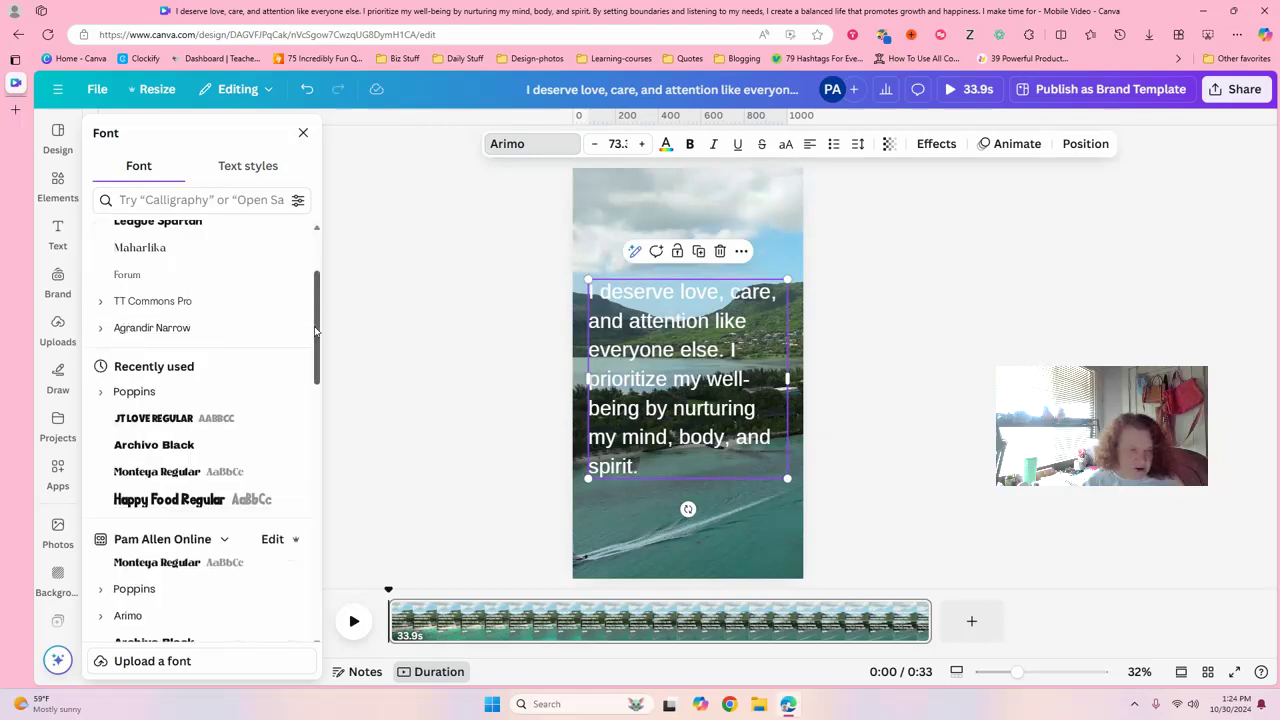
scroll(315, 348, "down", 1)
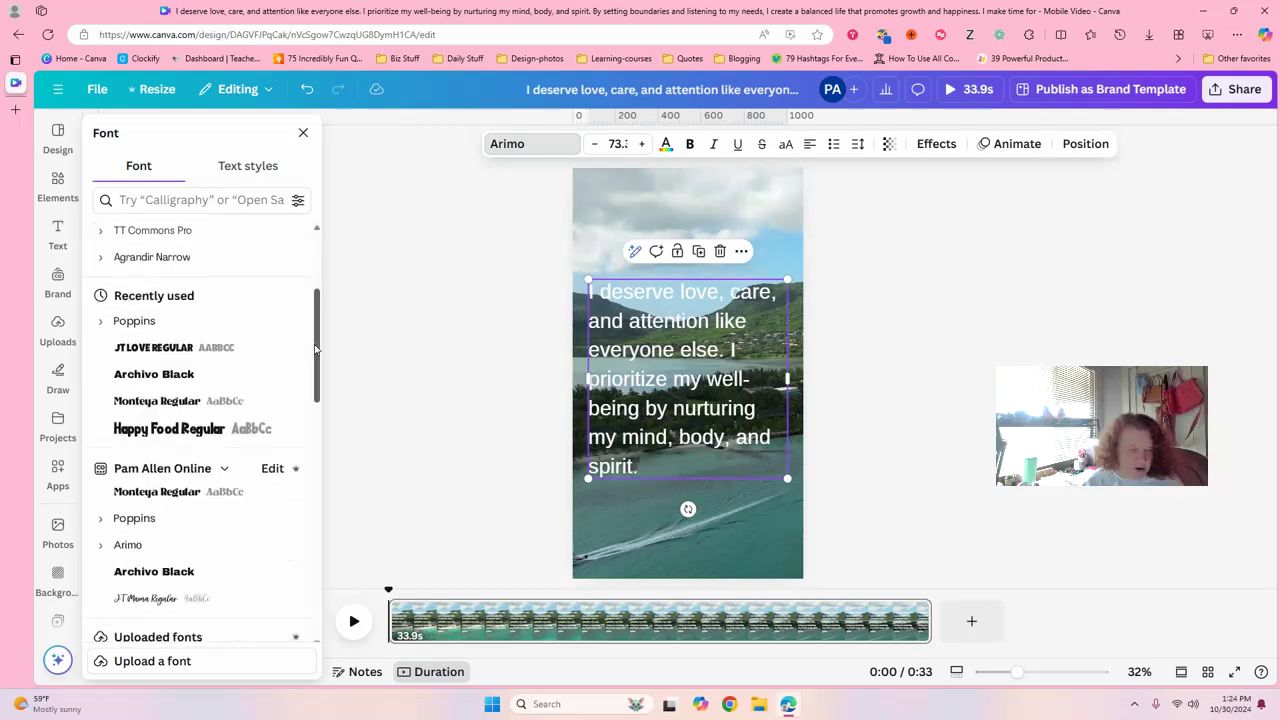
left_click(160, 399)
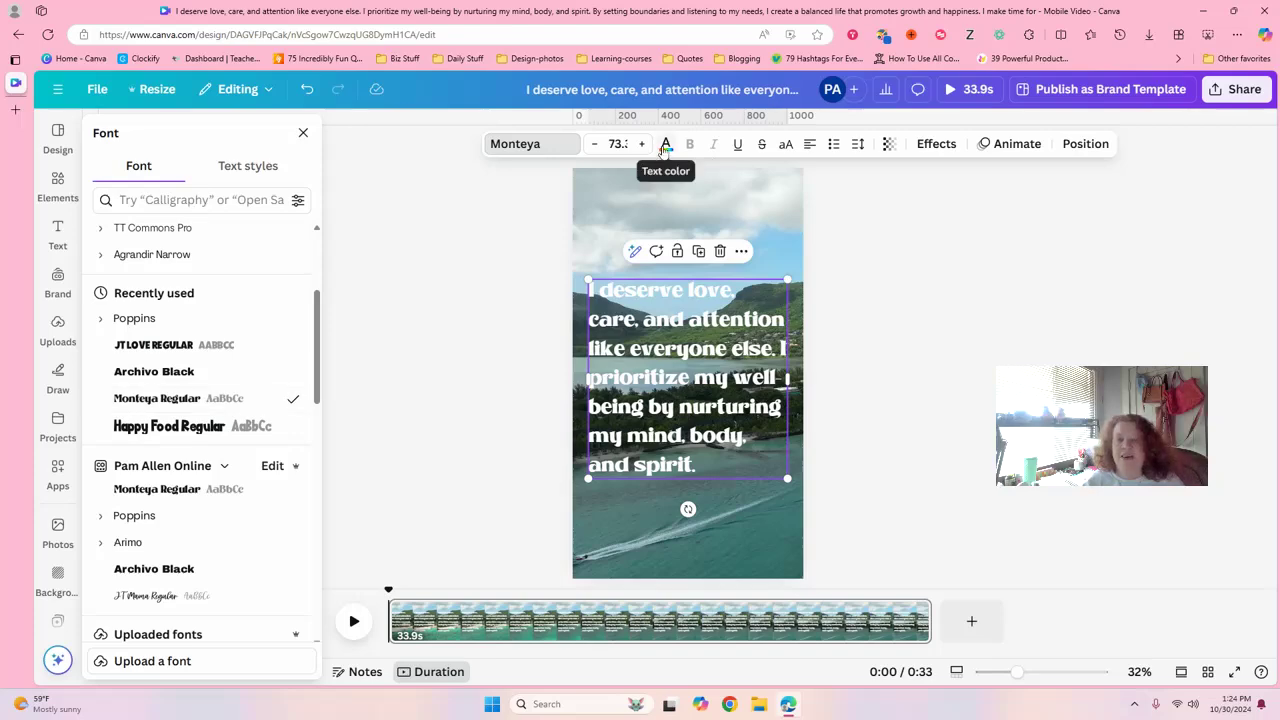
- Give the affirmation text an Outline effect with thickness 50 and a black outline colour
left_click(933, 144)
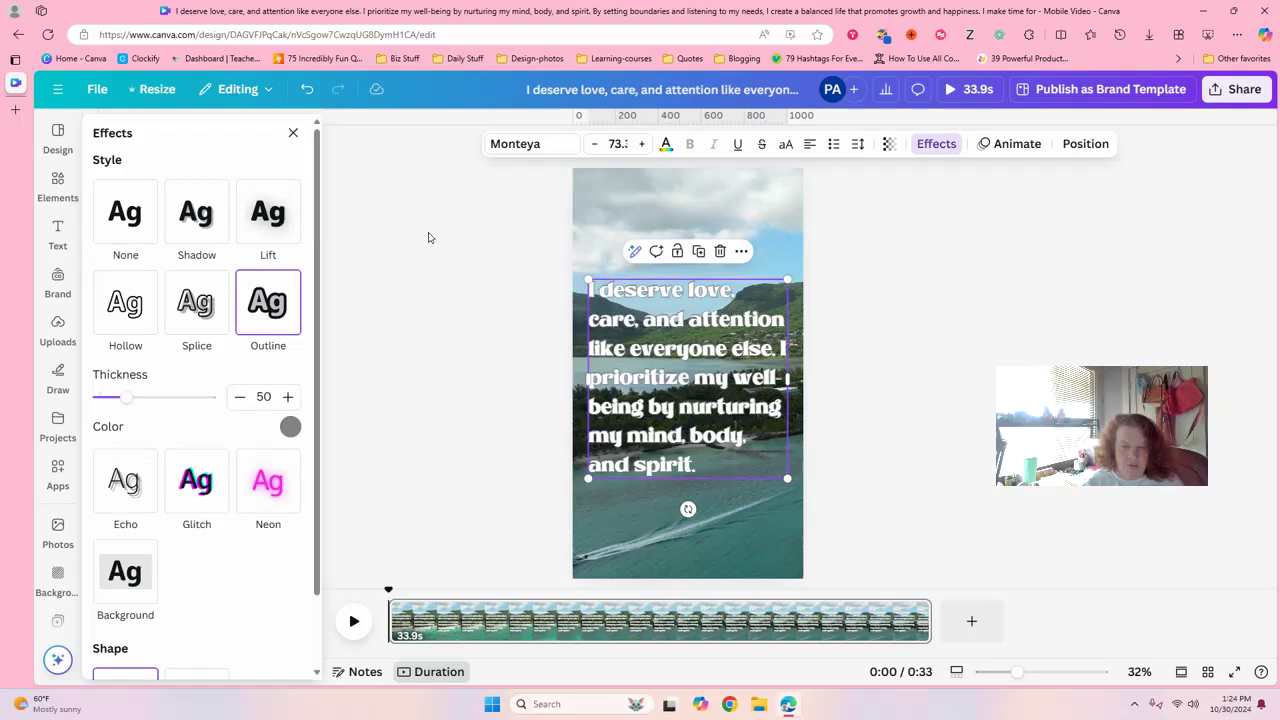
left_click(289, 427)
left_click(172, 277)
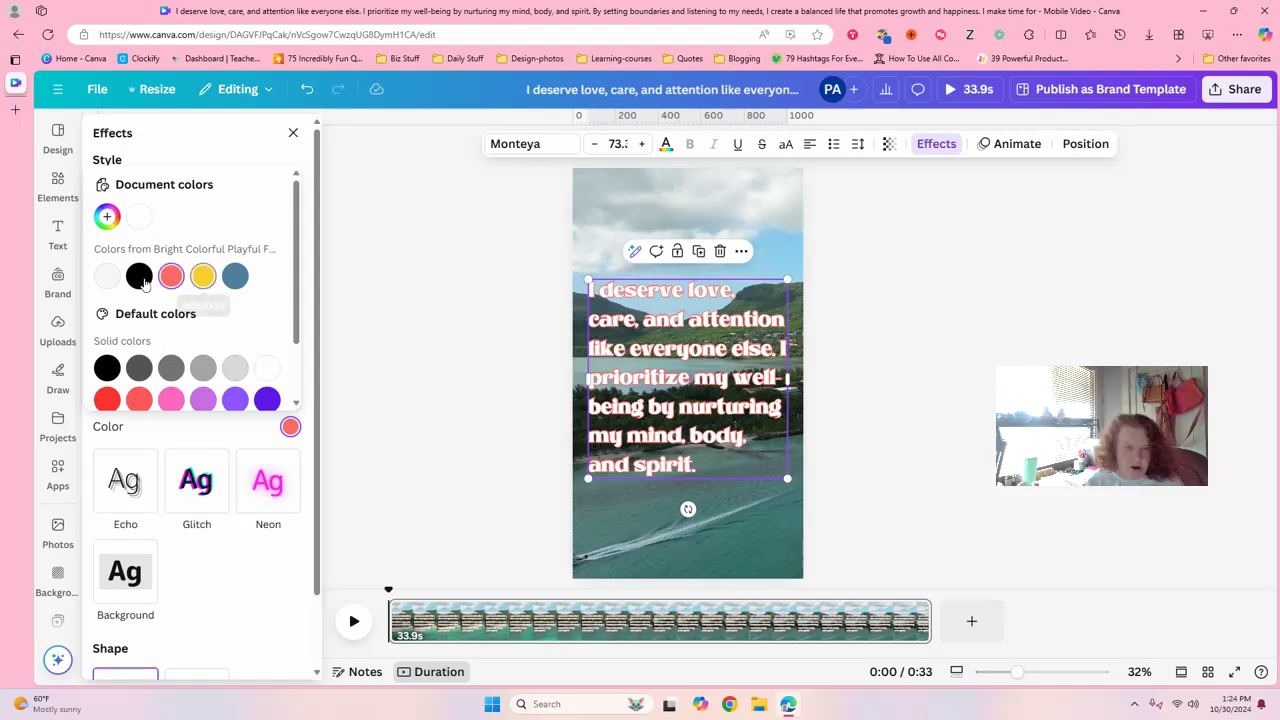
left_click(139, 276)
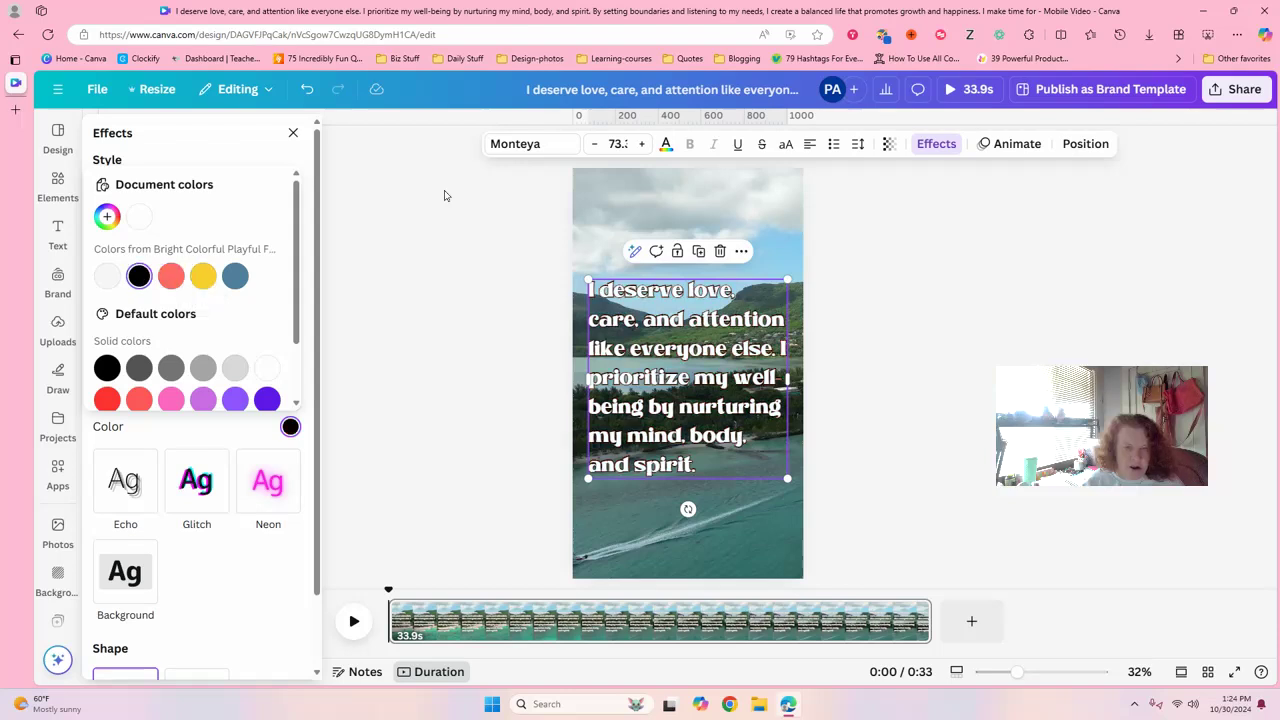
- Try coral, gold, blue and turquoise as the affirmation's text colour, and settle on light yellow from the default solid colours
left_click(666, 143)
left_click(666, 143)
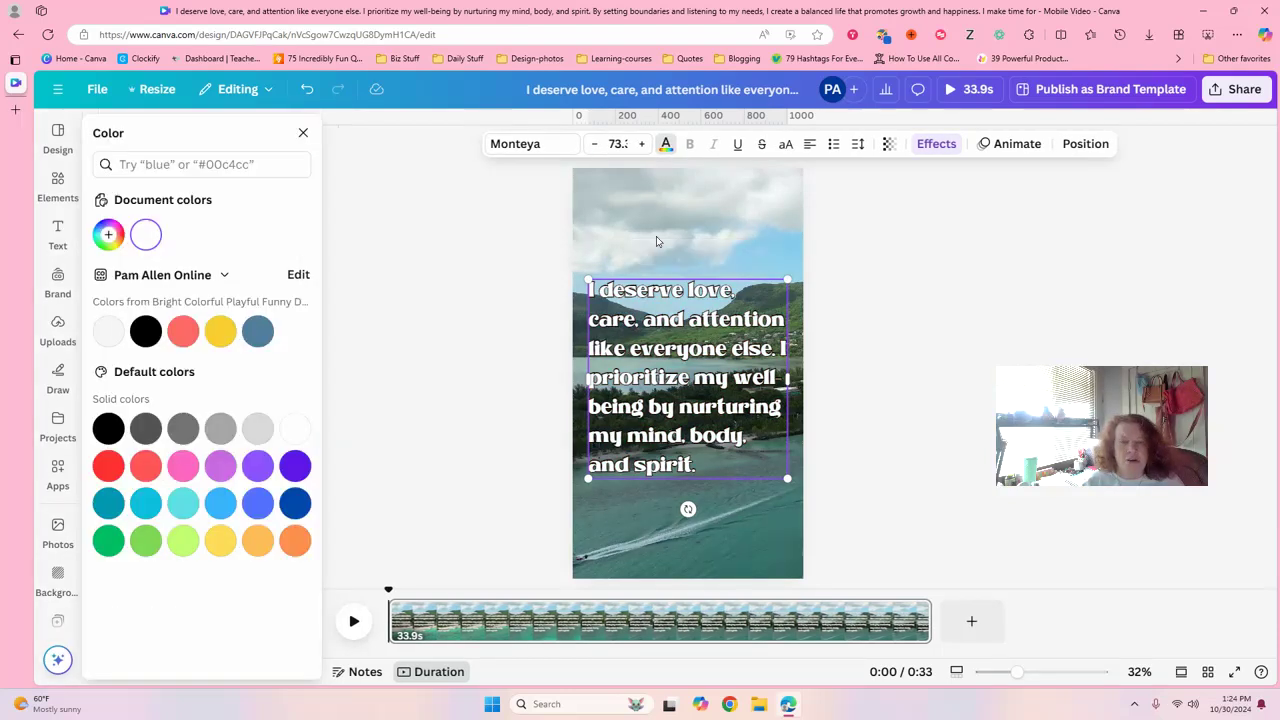
left_click(181, 331)
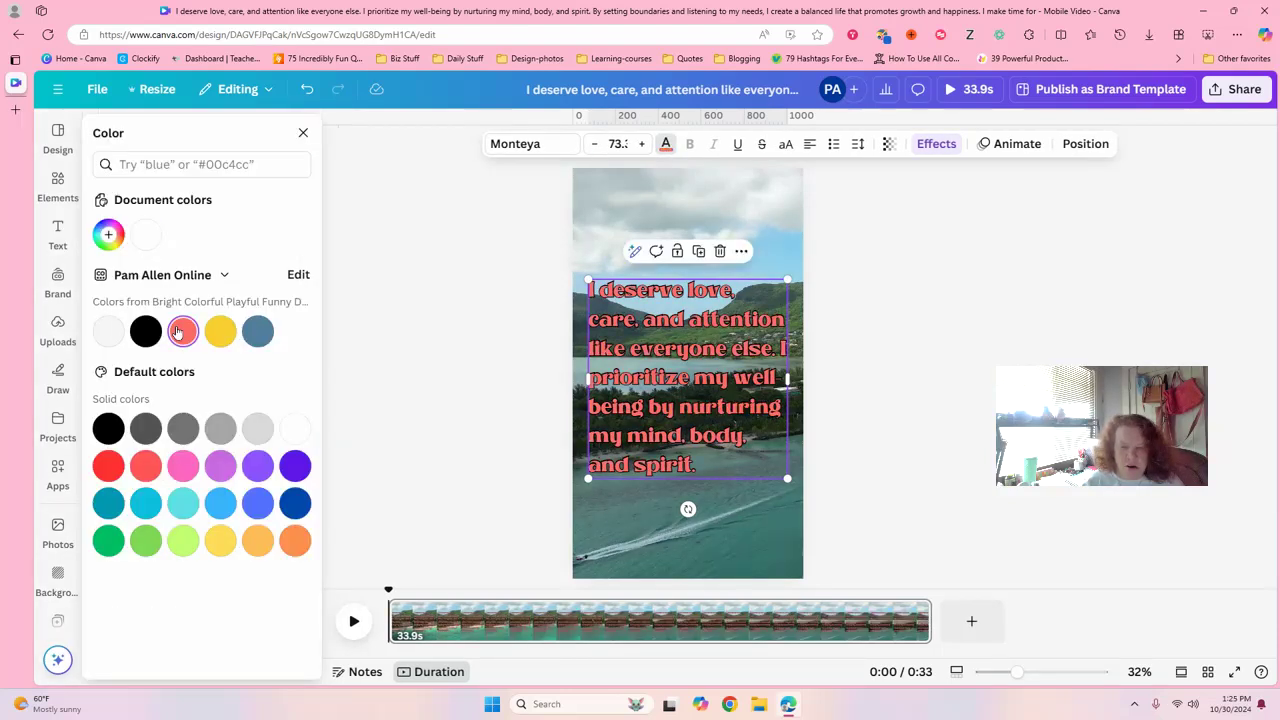
left_click(220, 331)
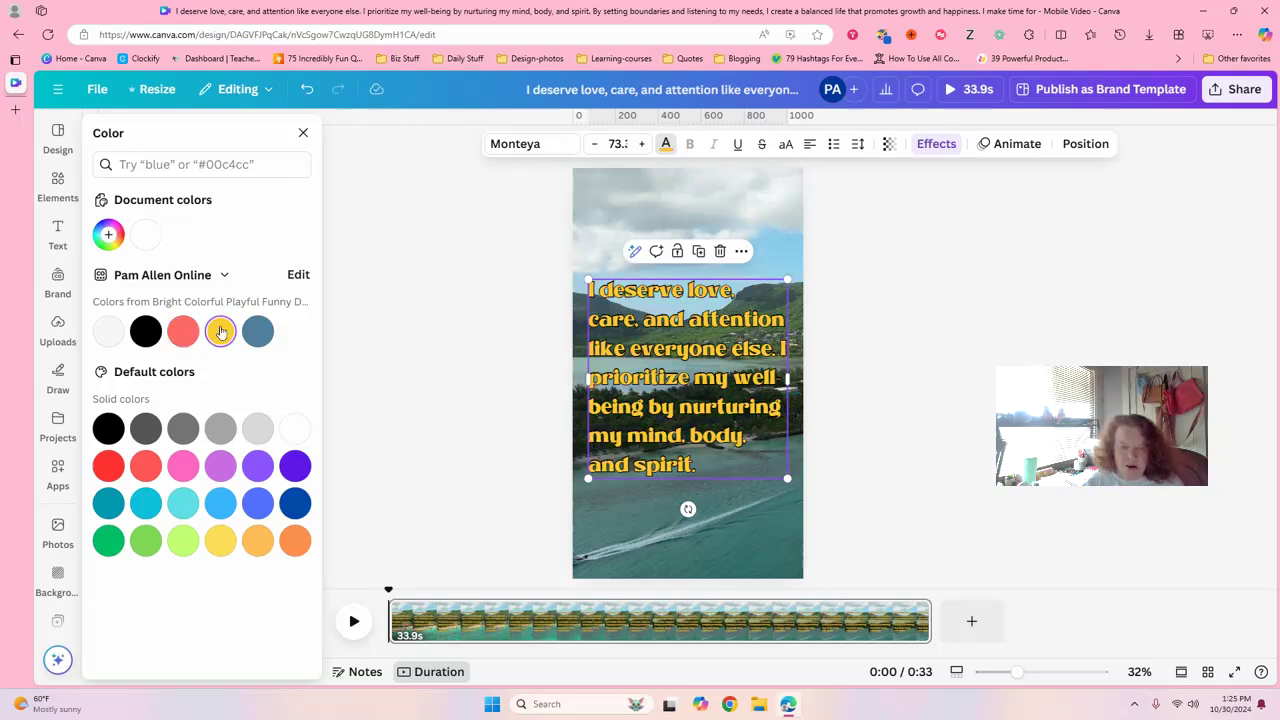
left_click(257, 335)
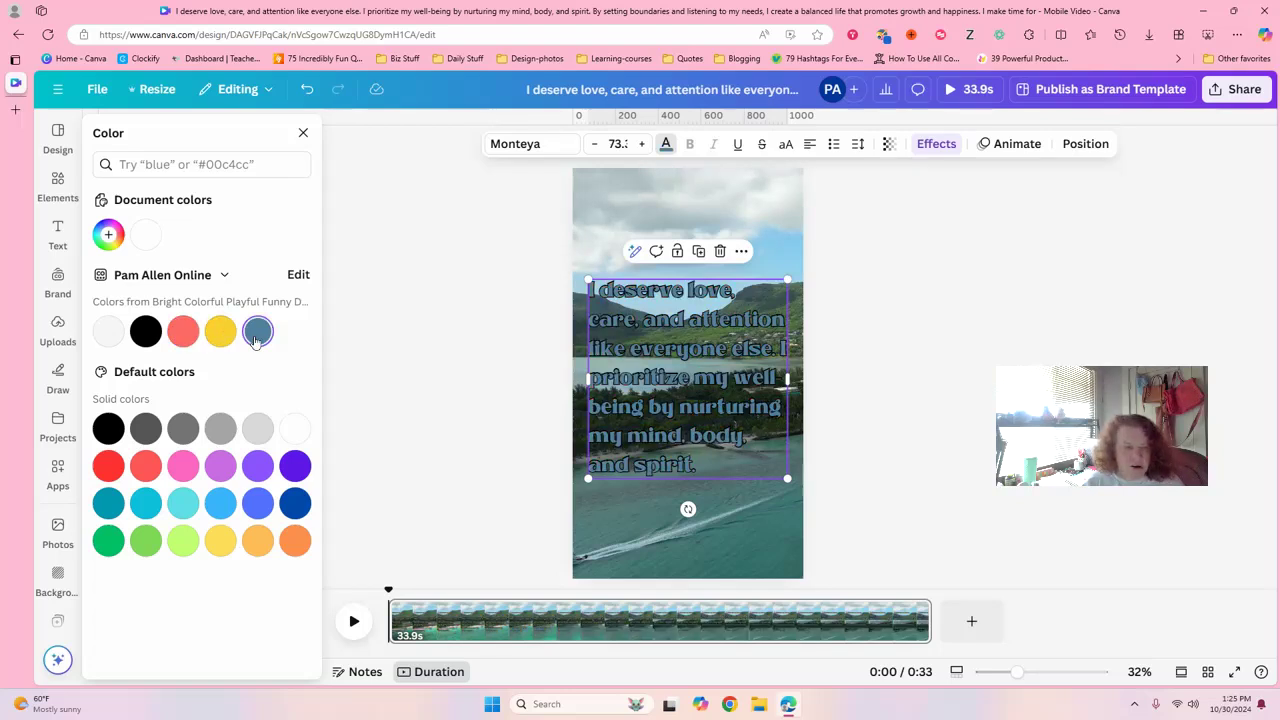
left_click(183, 470)
left_click(176, 506)
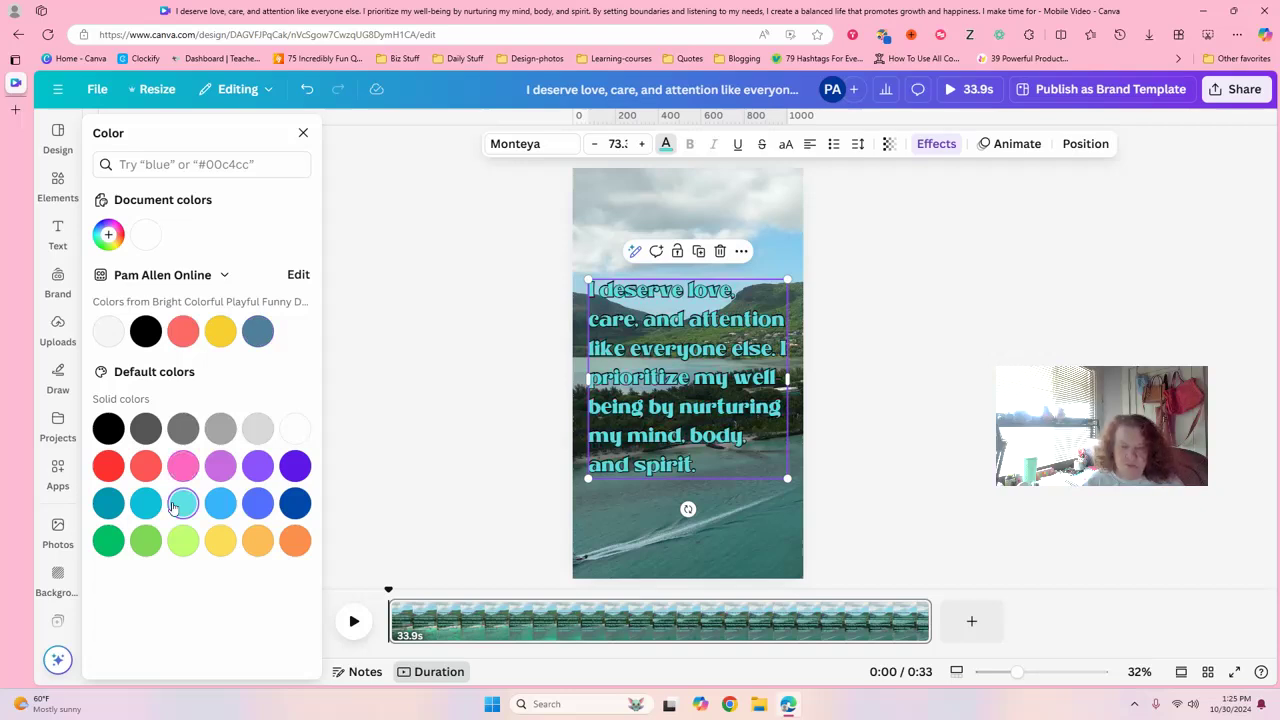
left_click(220, 543)
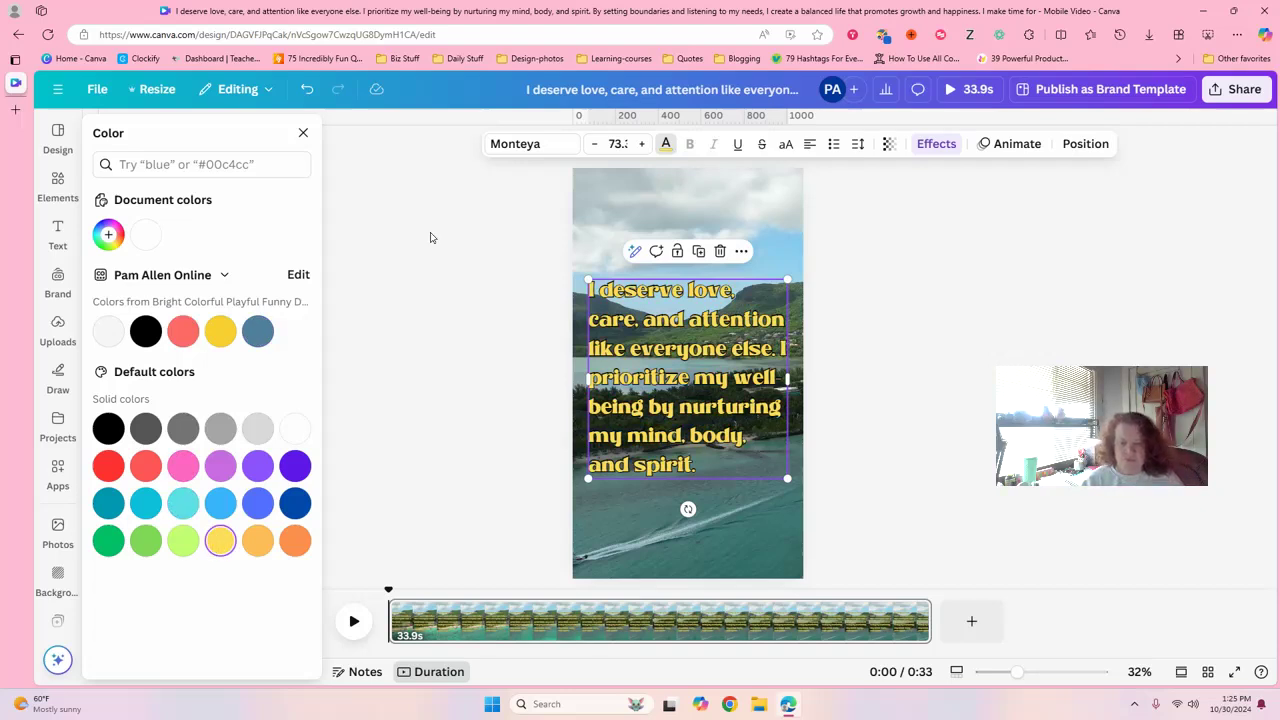
- Narrow the affirmation's text box so the text wraps onto nine lines, and centre it on the page
left_click(806, 174)
left_click(692, 349)
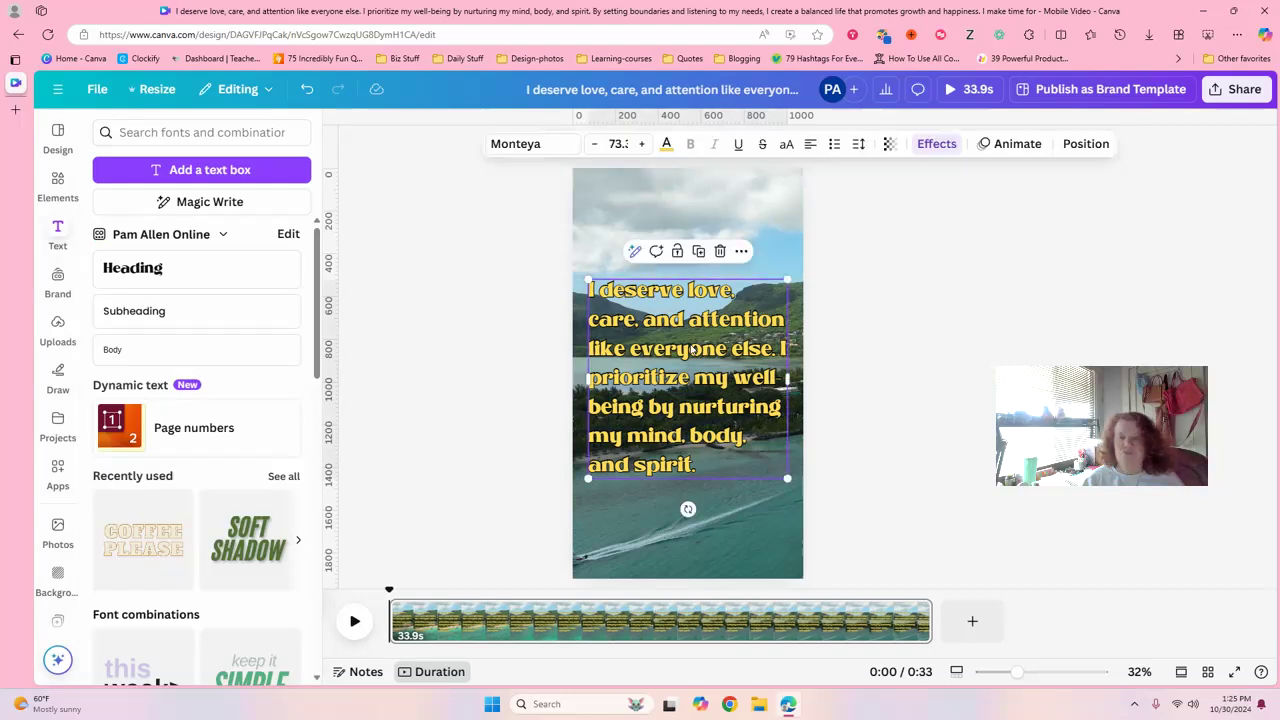
left_click_drag(788, 379, 799, 287)
left_click(866, 213)
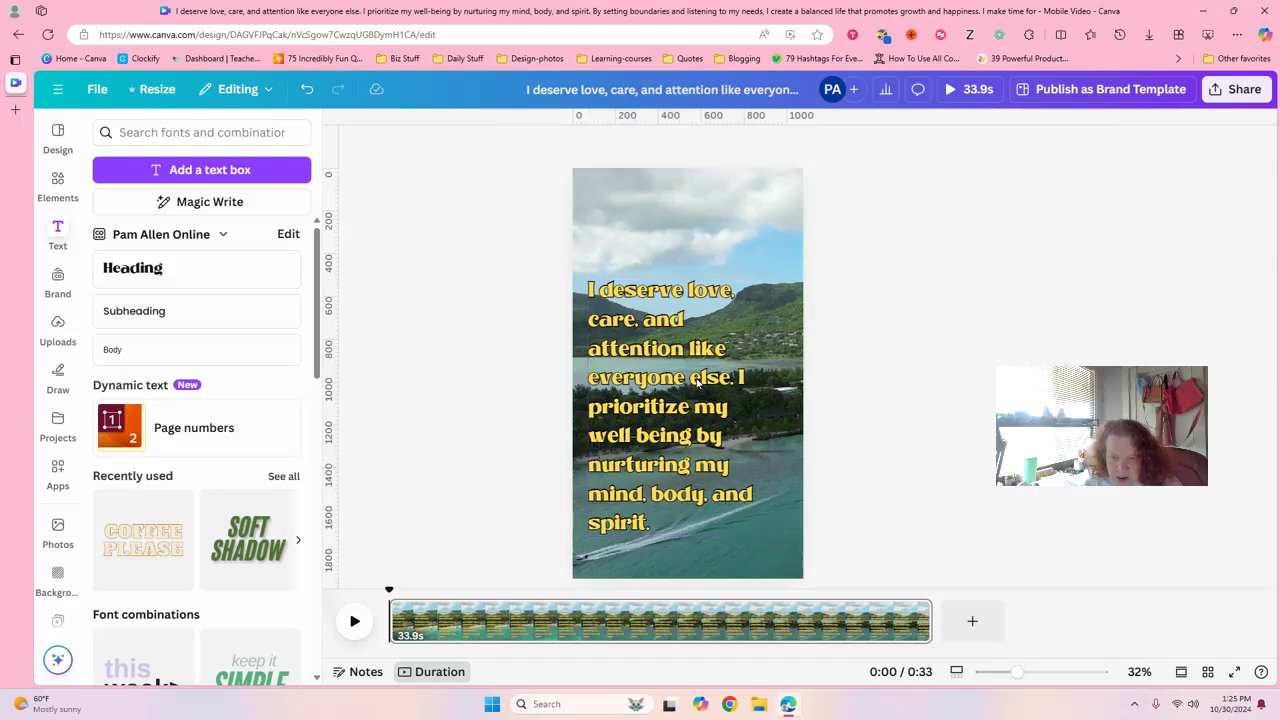
left_click_drag(679, 436, 695, 406)
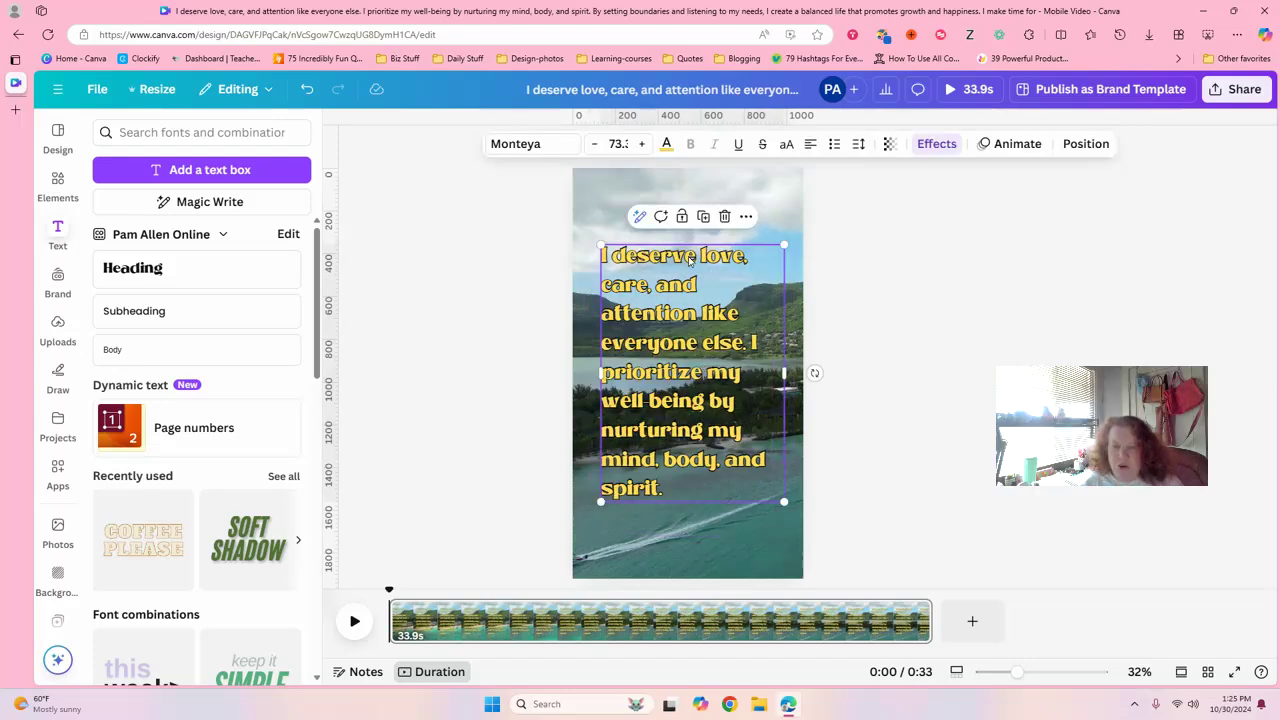
- Apply the Typewriter text animation to the affirmation
left_click(1010, 145)
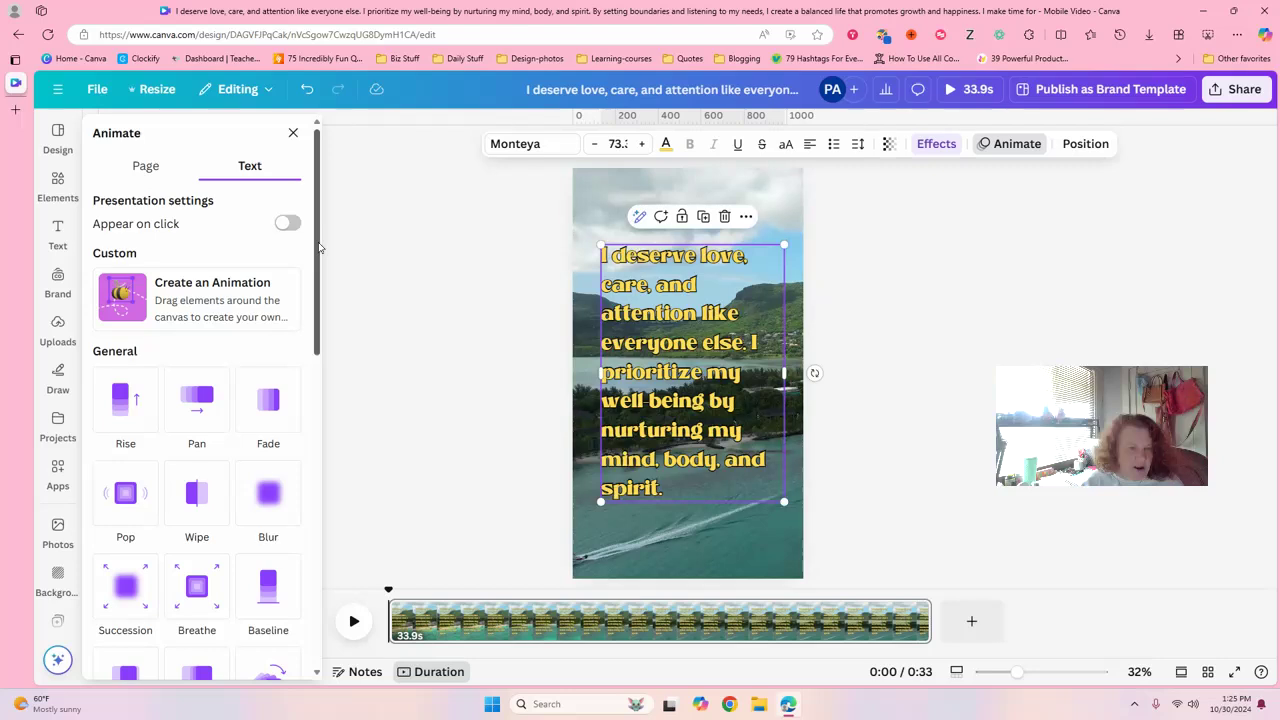
scroll(308, 379, "down", 5)
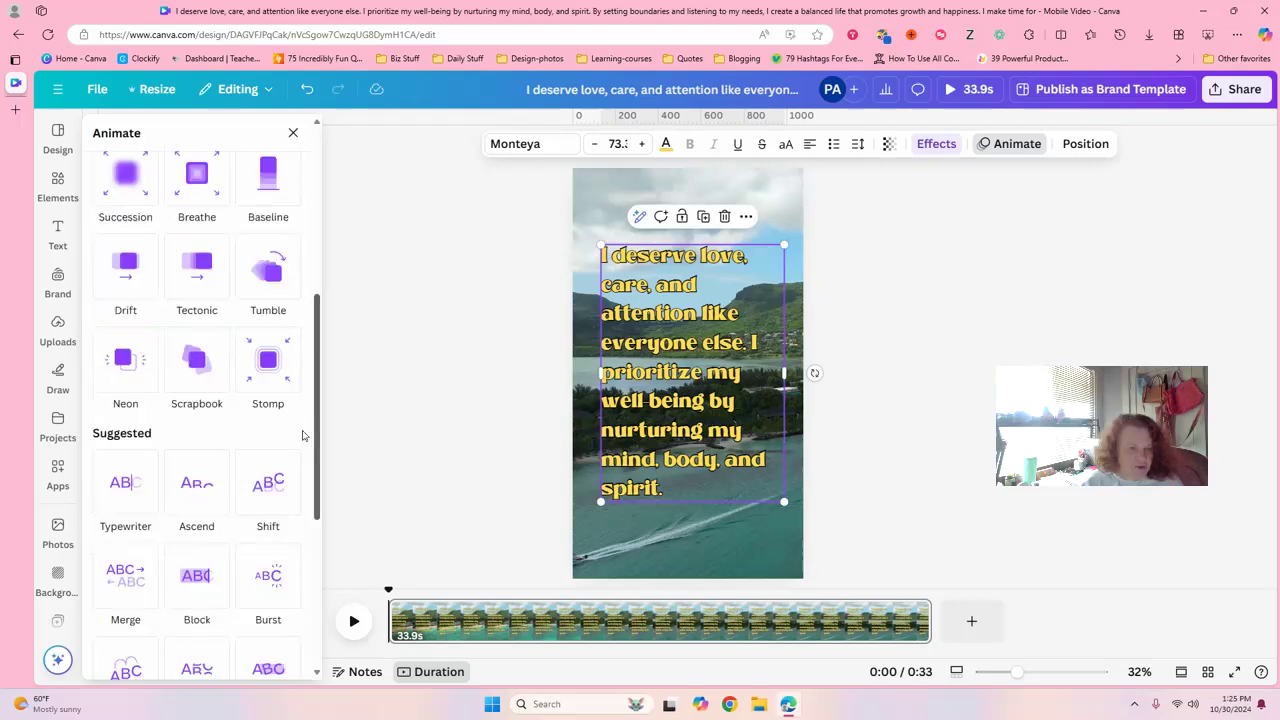
left_click(138, 456)
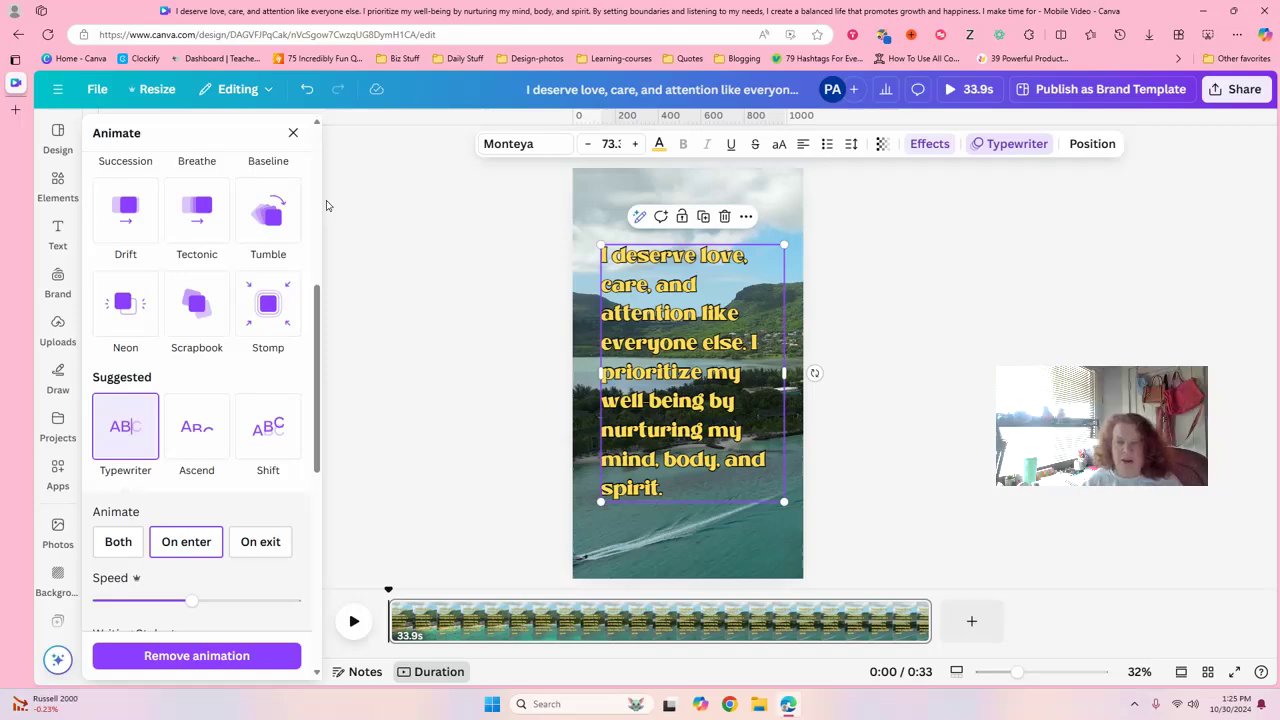
- Align the affirmation text box to the middle and center of the page
left_click(679, 368)
left_click_drag(679, 368, 681, 354)
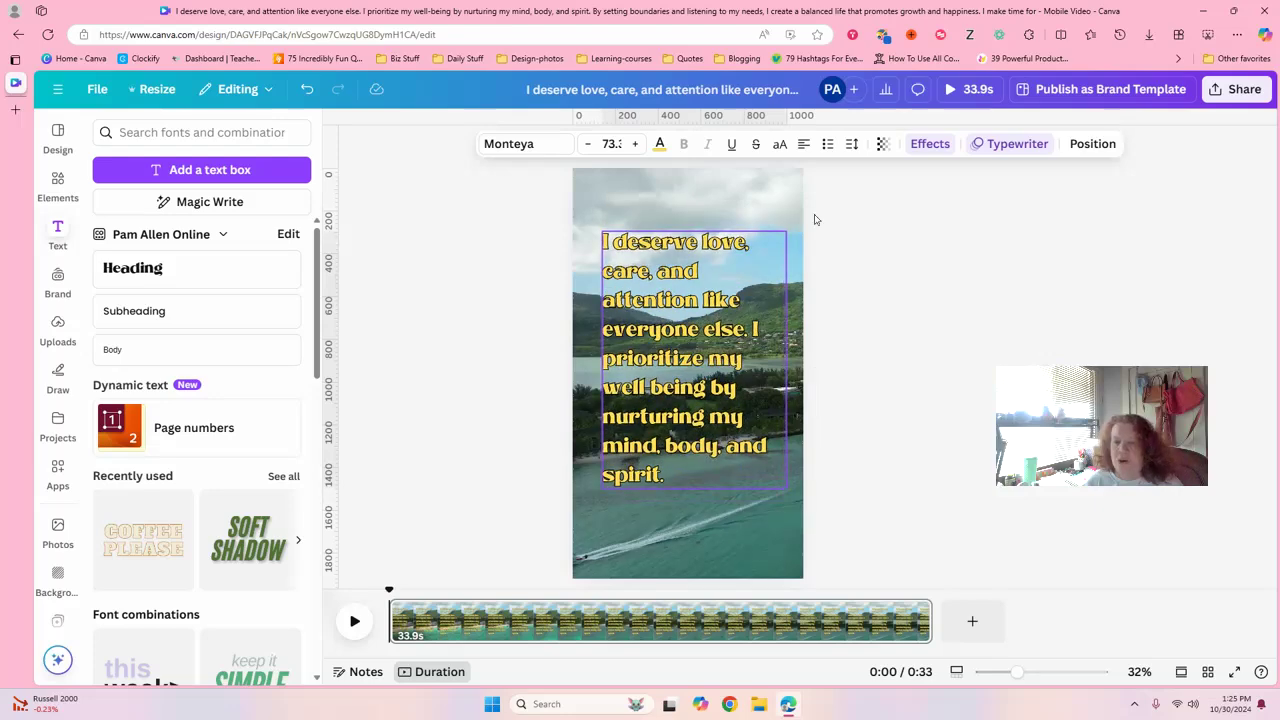
left_click(1092, 144)
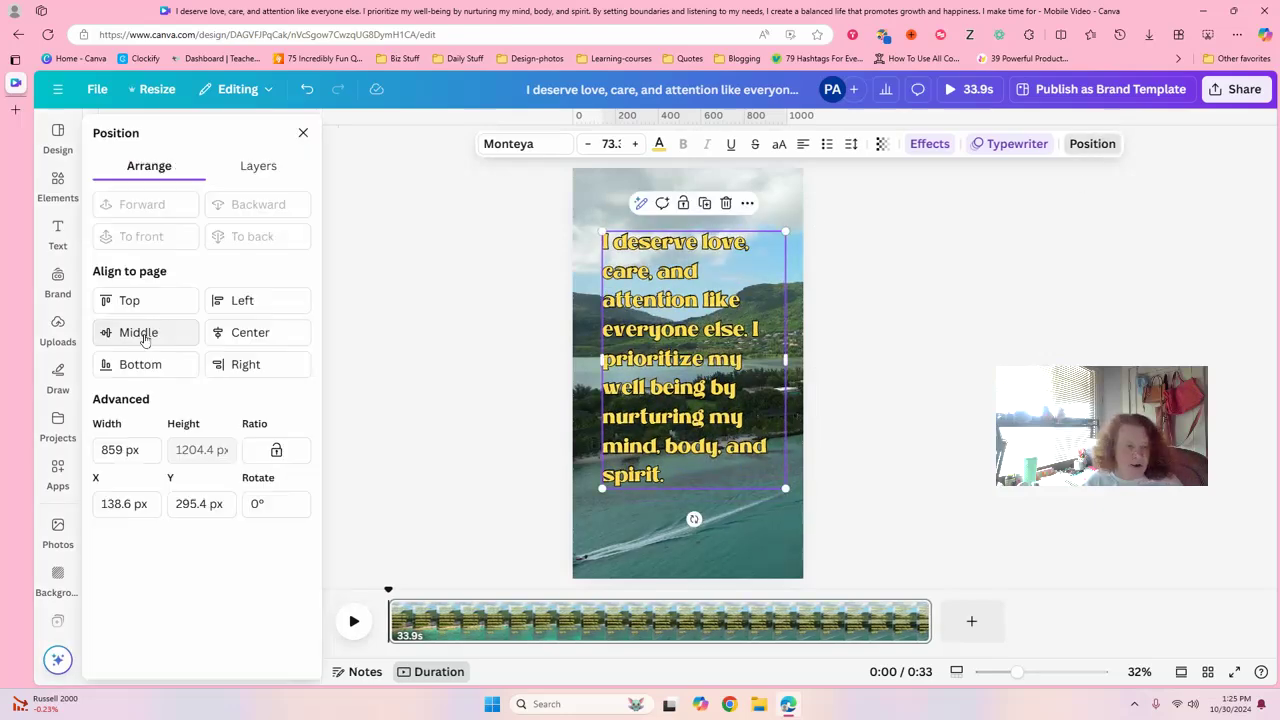
left_click(145, 332)
left_click(243, 332)
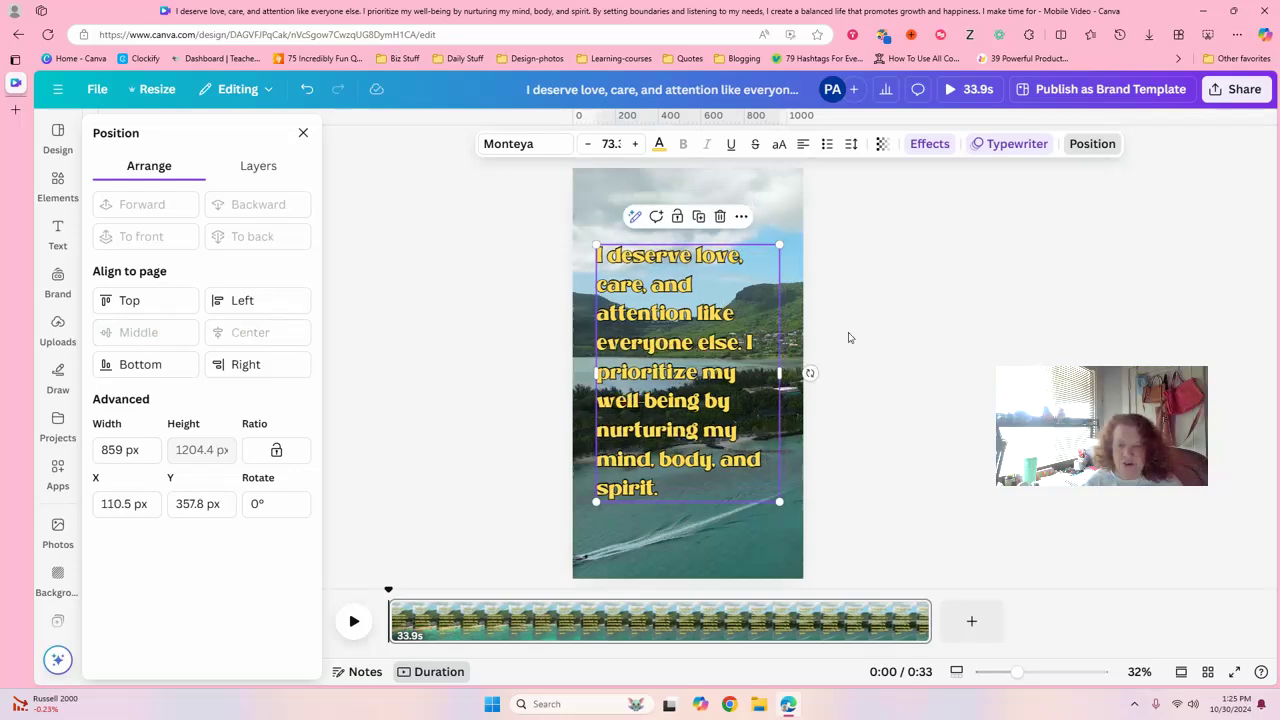
- Add the full-colour brand logo from the brand kit, shrink it to about half size, and place it beneath the affirmation near the page's bottom
left_click(62, 290)
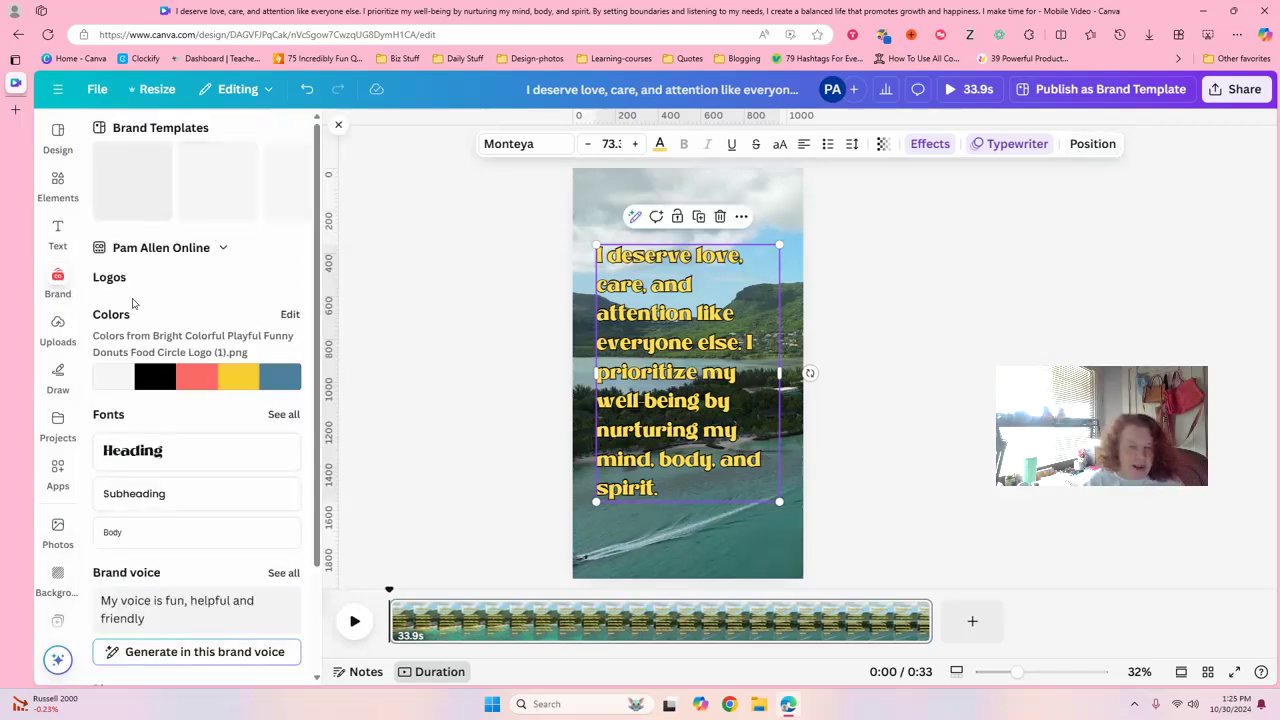
left_click(230, 345)
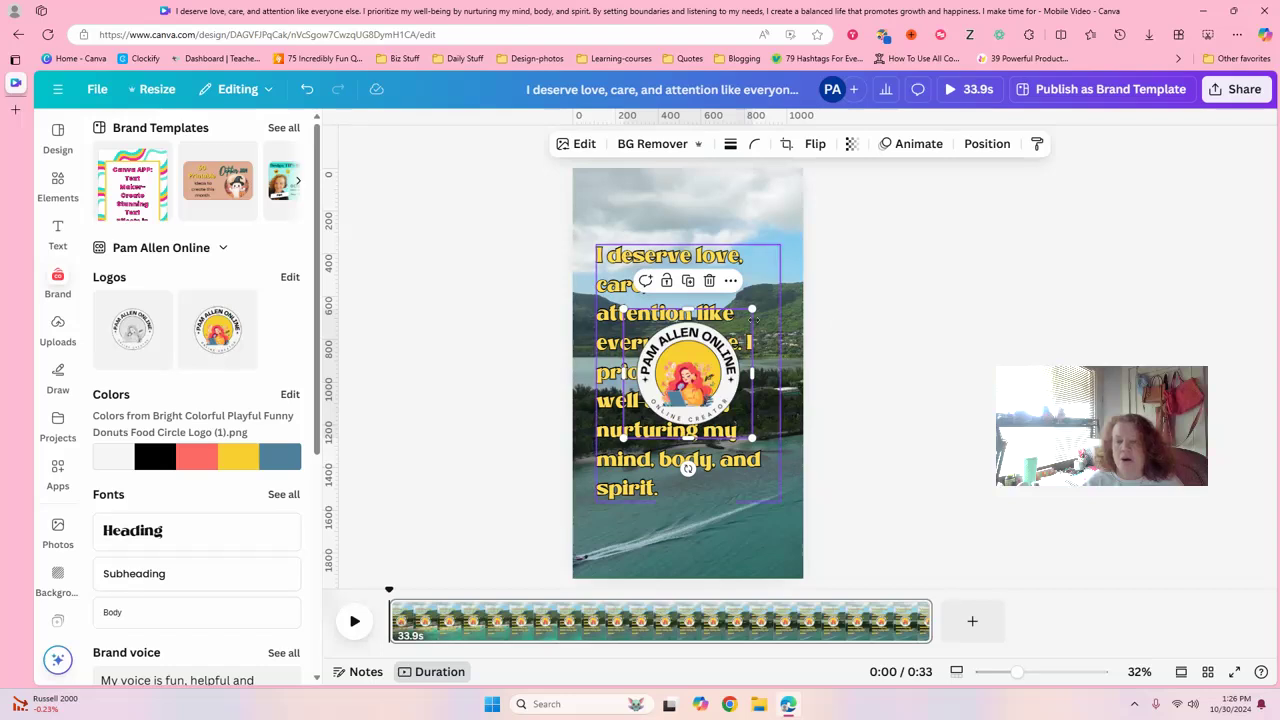
left_click_drag(752, 309, 655, 410)
left_click_drag(663, 478, 703, 608)
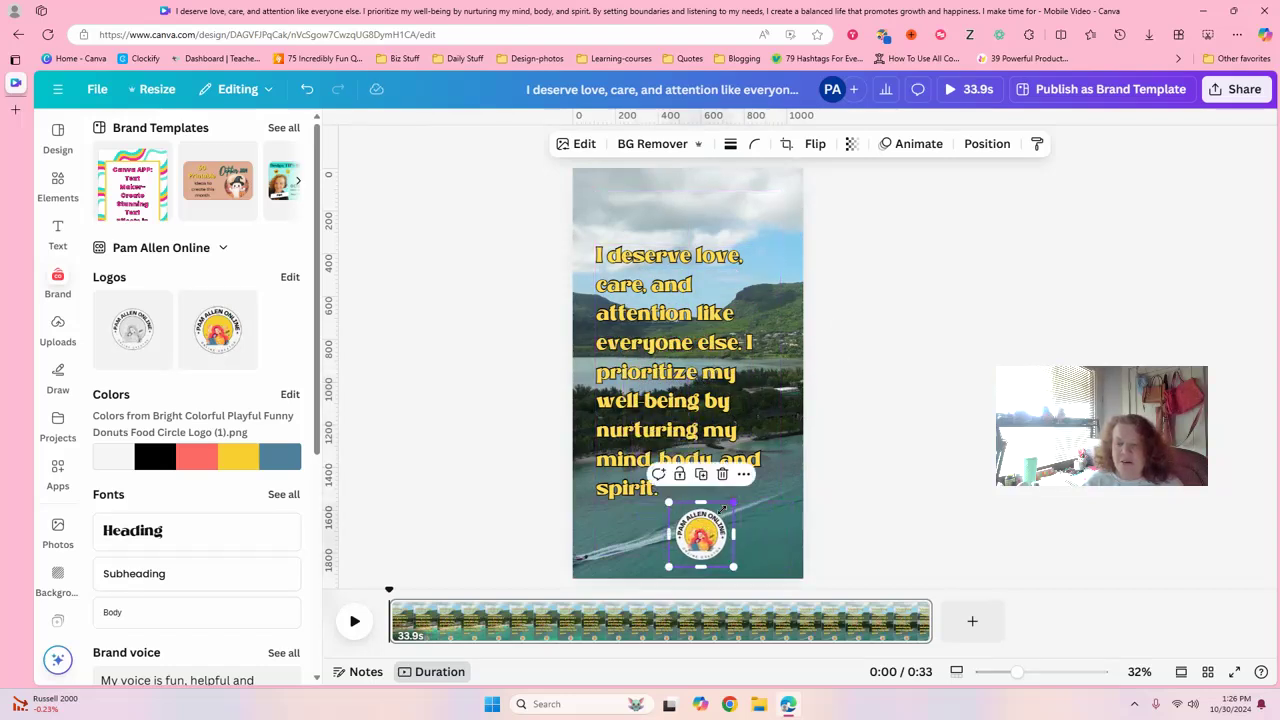